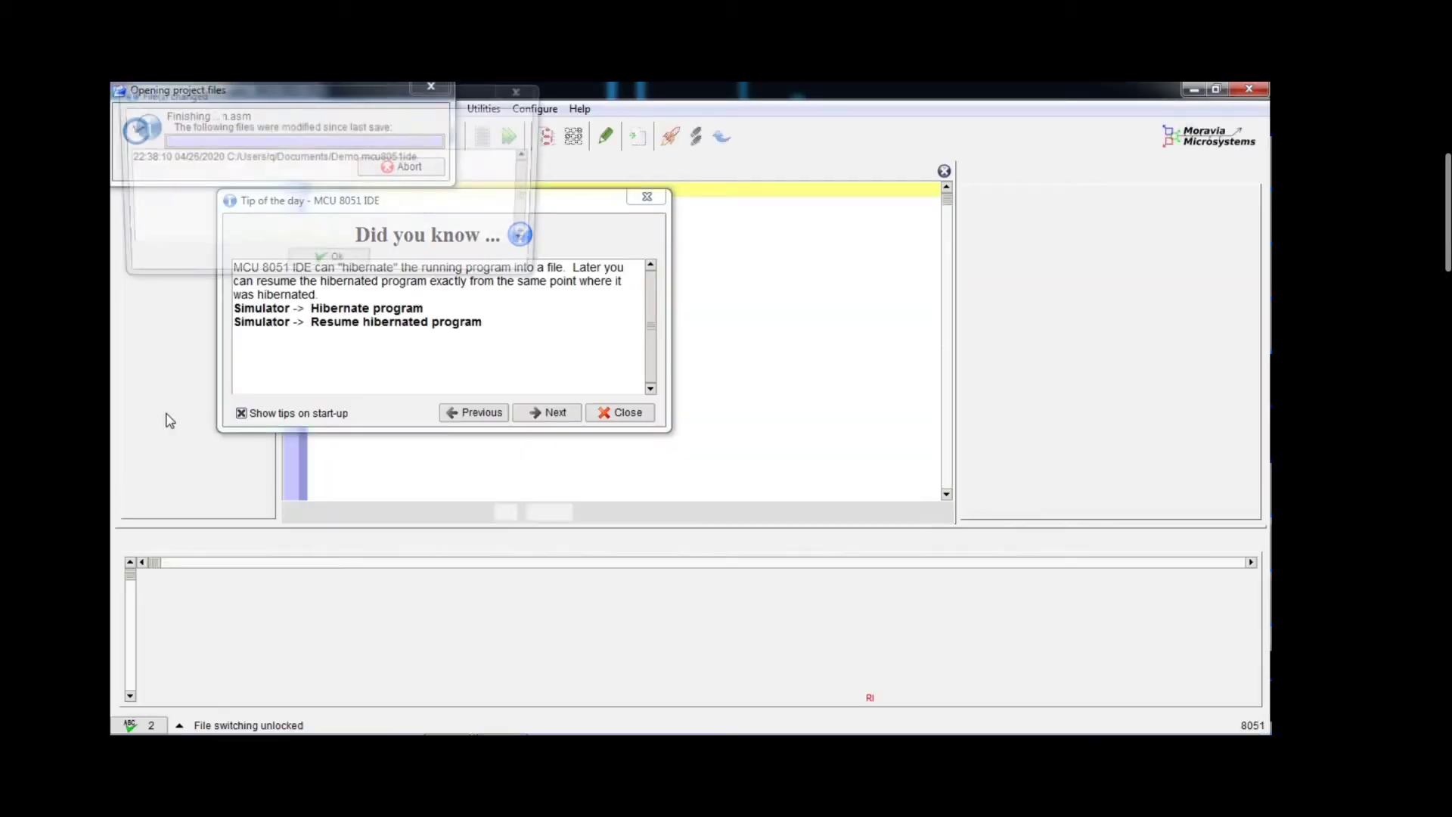
Step: Dismiss the Tip of the day and Files changed notices, leaving the six-line port program in the editor
{"action": "left_click", "coordinate": [619, 412]}
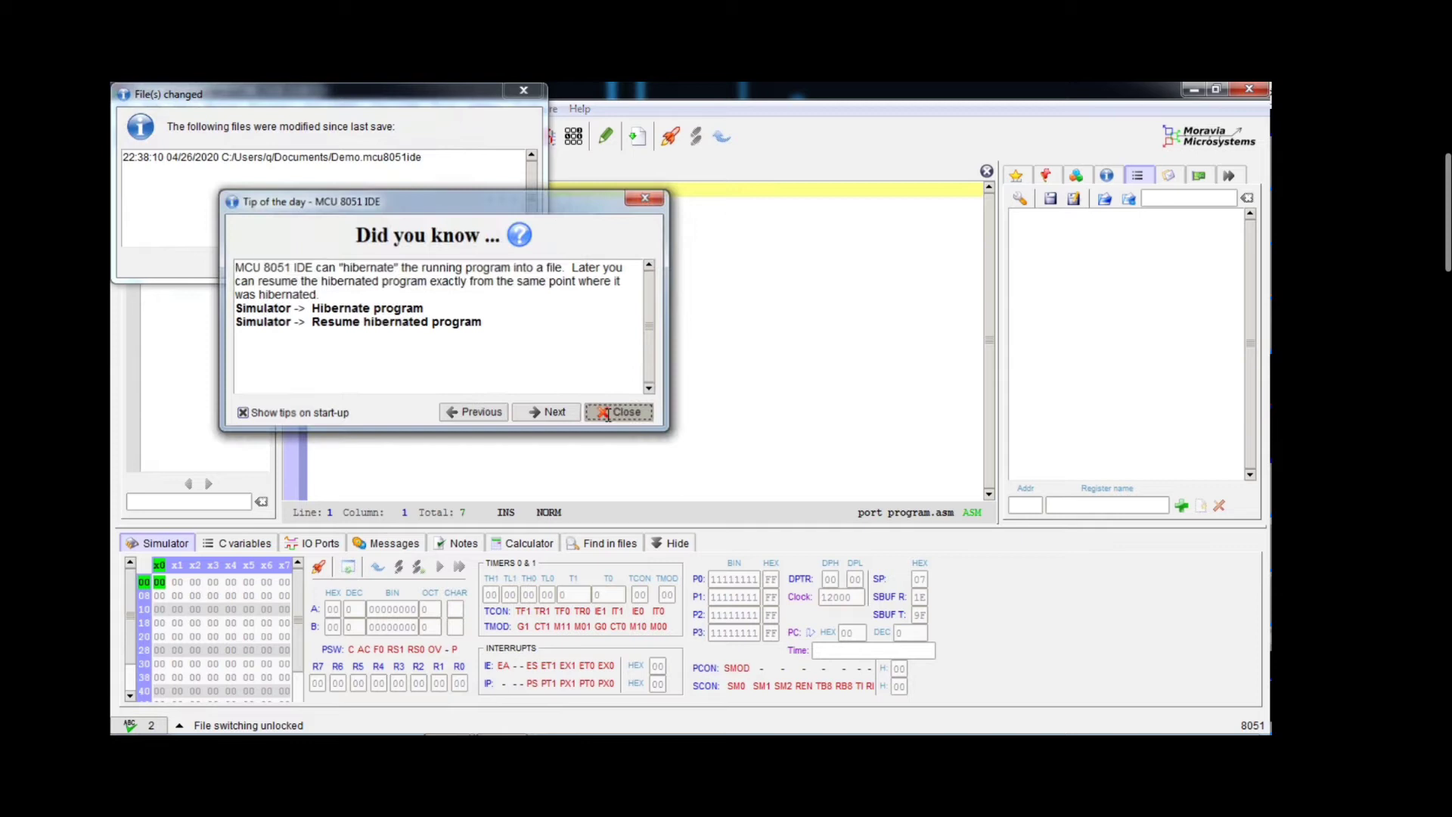
{"action": "left_click", "coordinate": [337, 267]}
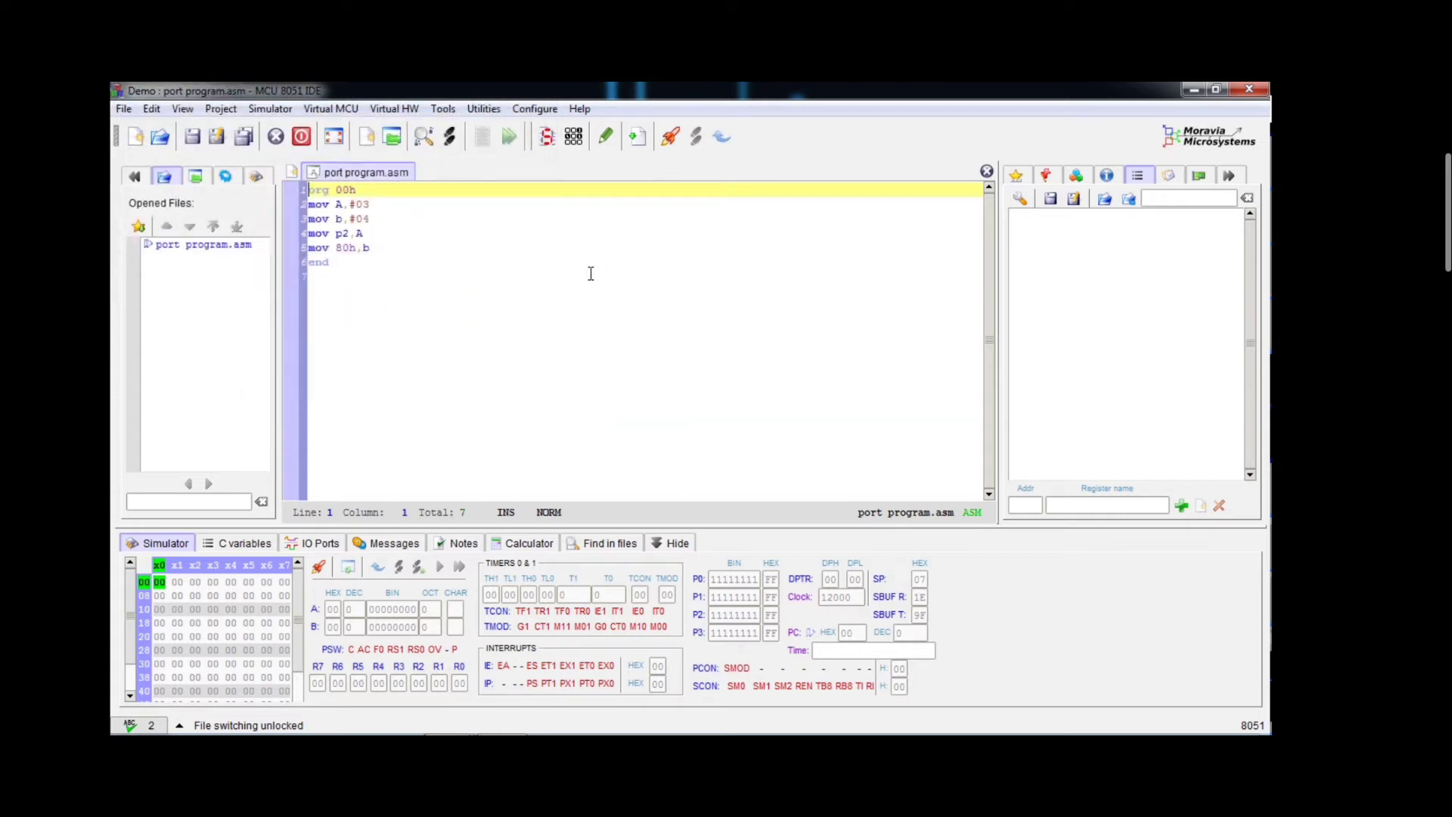
{"action": "left_click", "coordinate": [383, 205]}
{"action": "left_click_drag", "start_coordinate": [363, 272], "coordinate": [301, 187]}
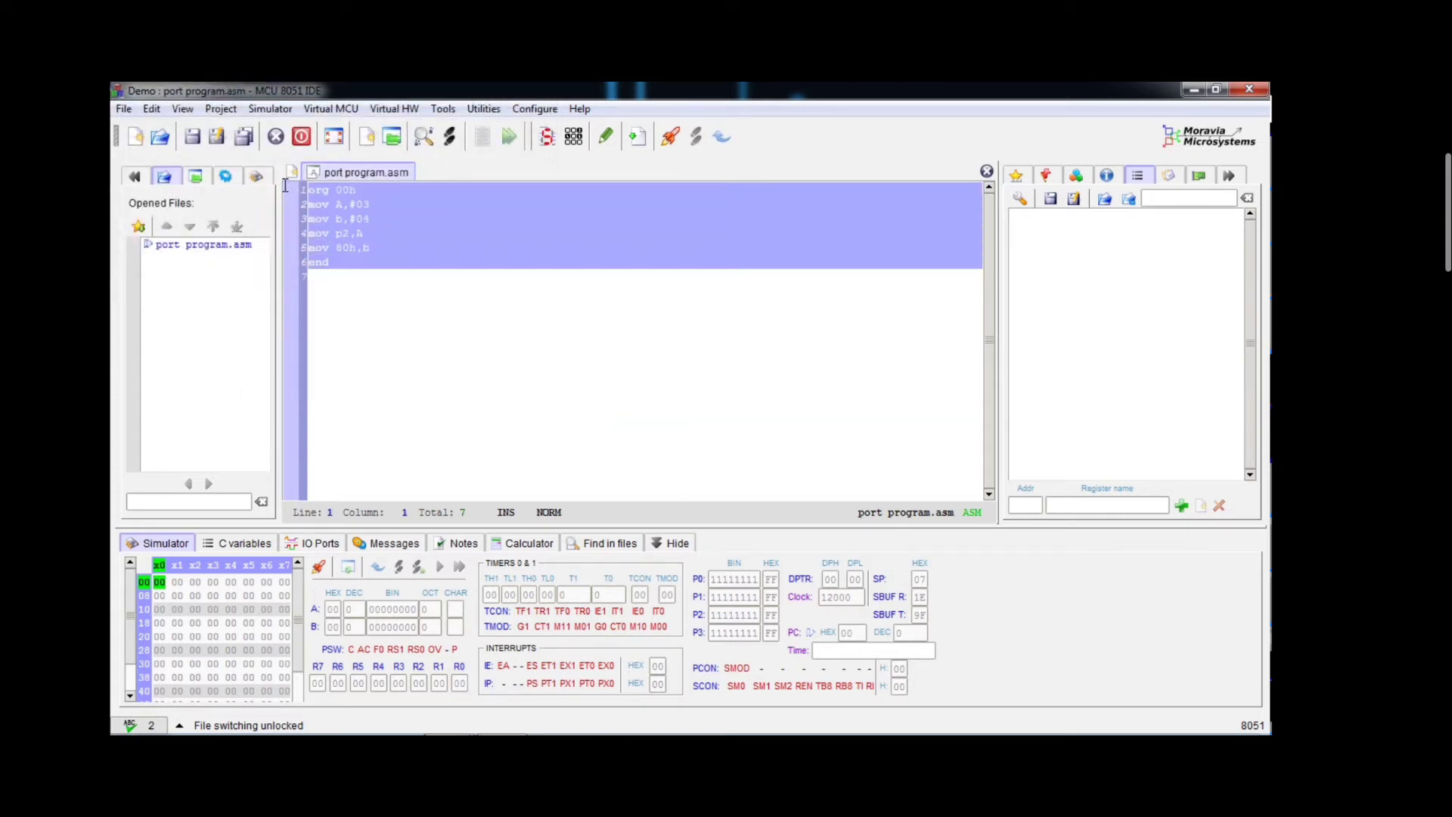
{"action": "left_click", "coordinate": [520, 314]}
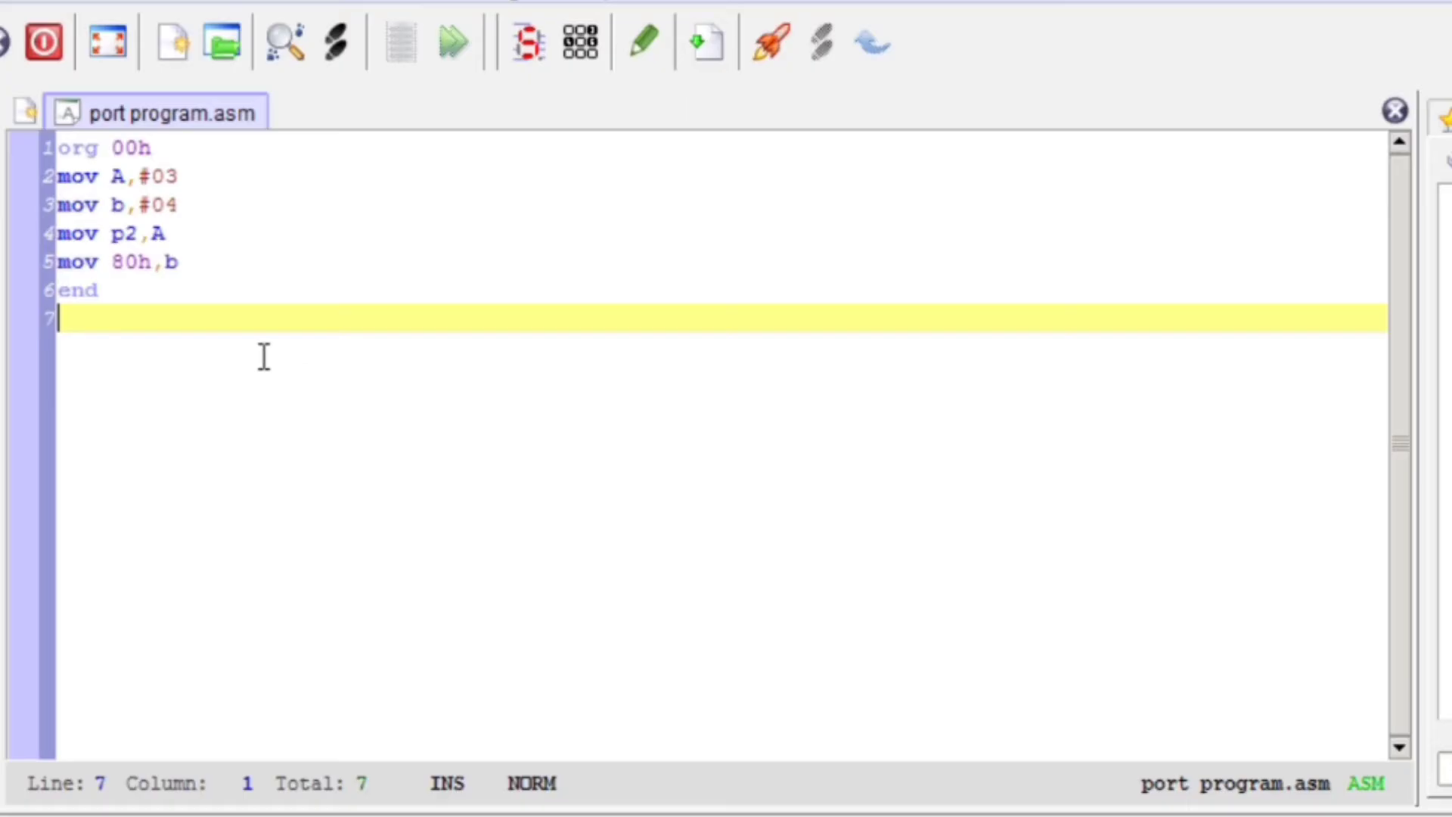
Step: Edit the immediates so line 2 loads A with #01 and line 3 loads b with #02
{"action": "left_click_drag", "start_coordinate": [433, 296], "coordinate": [309, 191]}
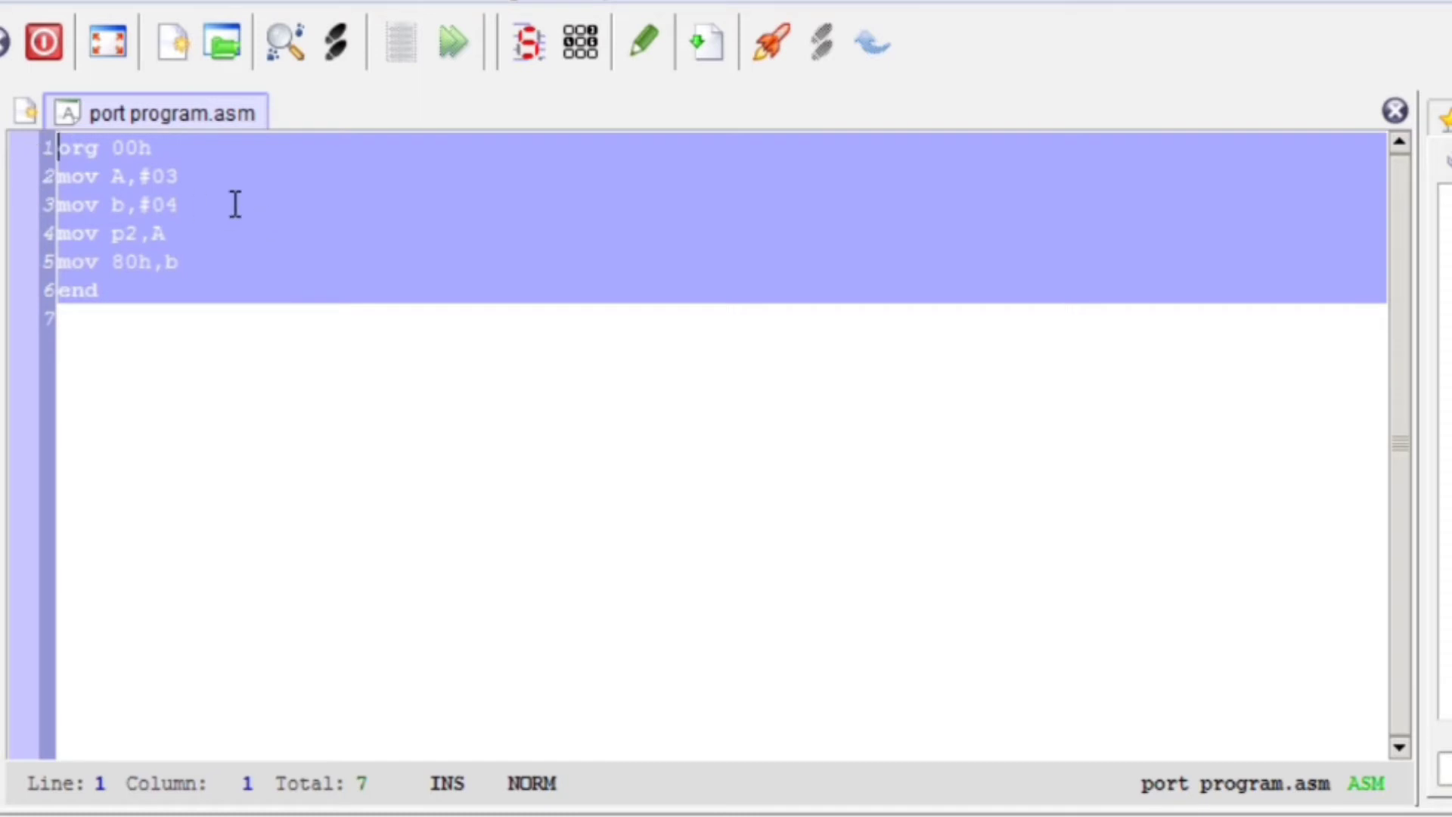
{"action": "left_click", "coordinate": [233, 177]}
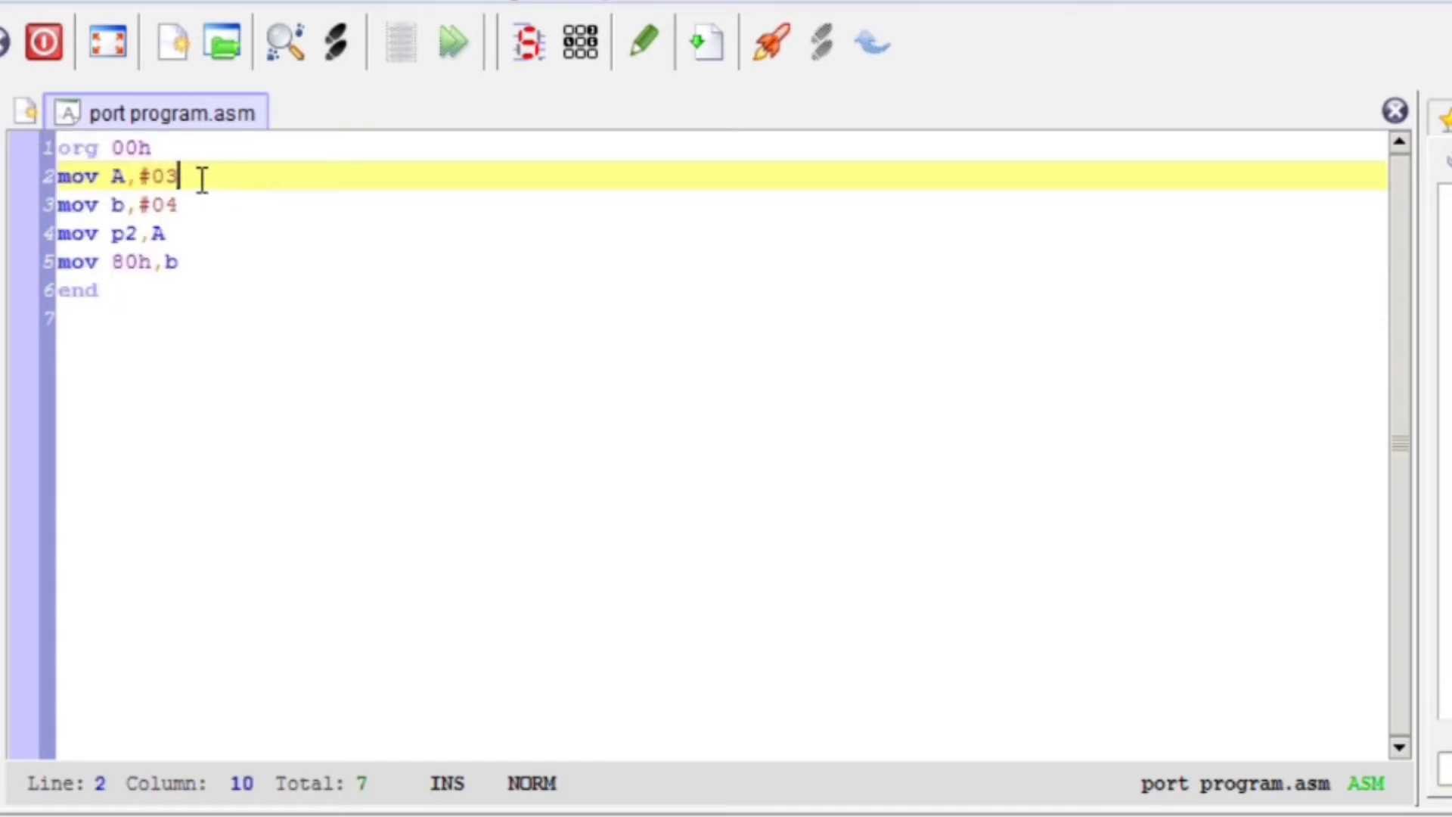
{"action": "key", "text": "BackSpace"}
{"action": "key", "text": "BackSpace"}
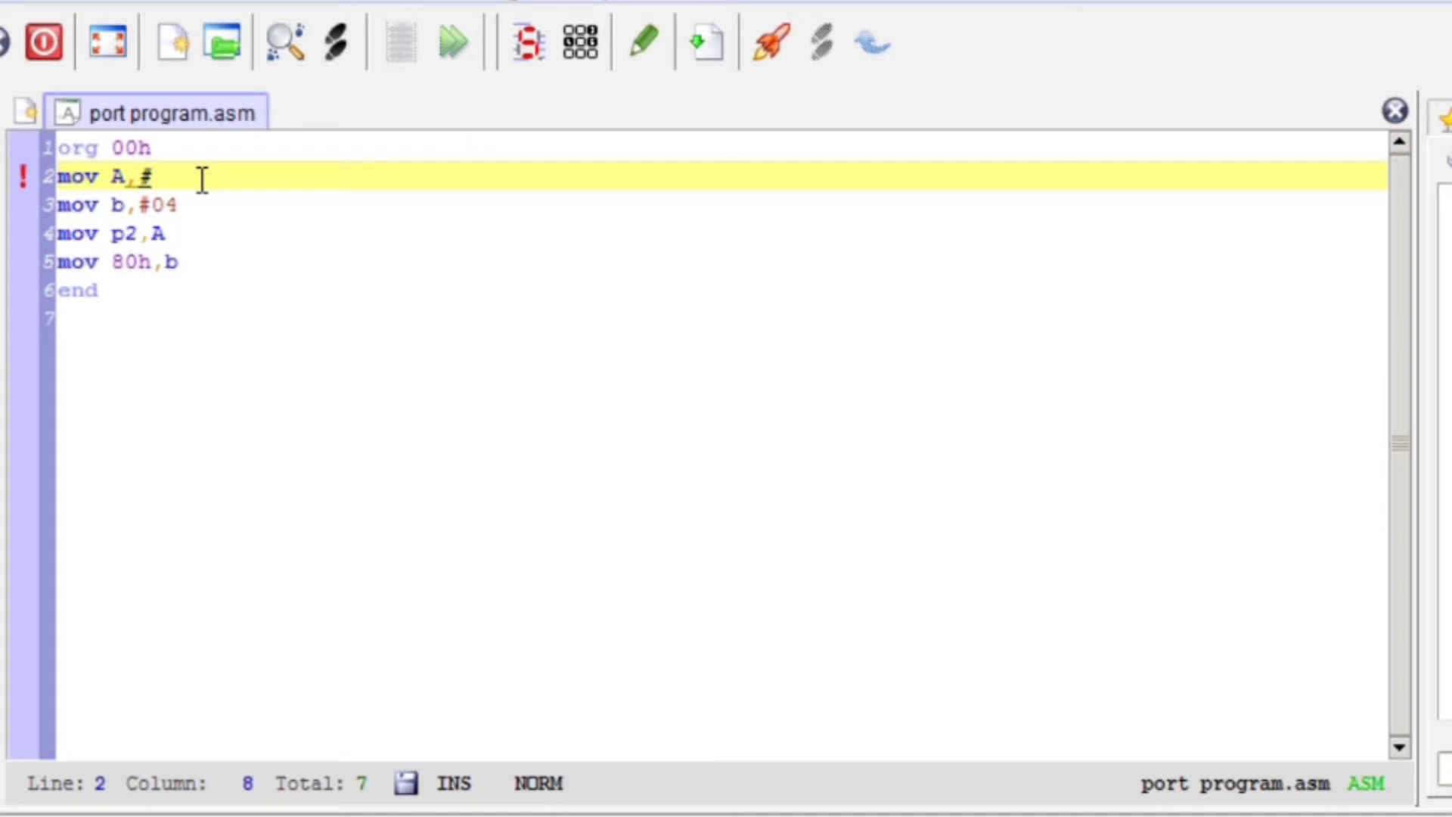
{"action": "type", "text": "01"}
{"action": "left_click", "coordinate": [212, 205]}
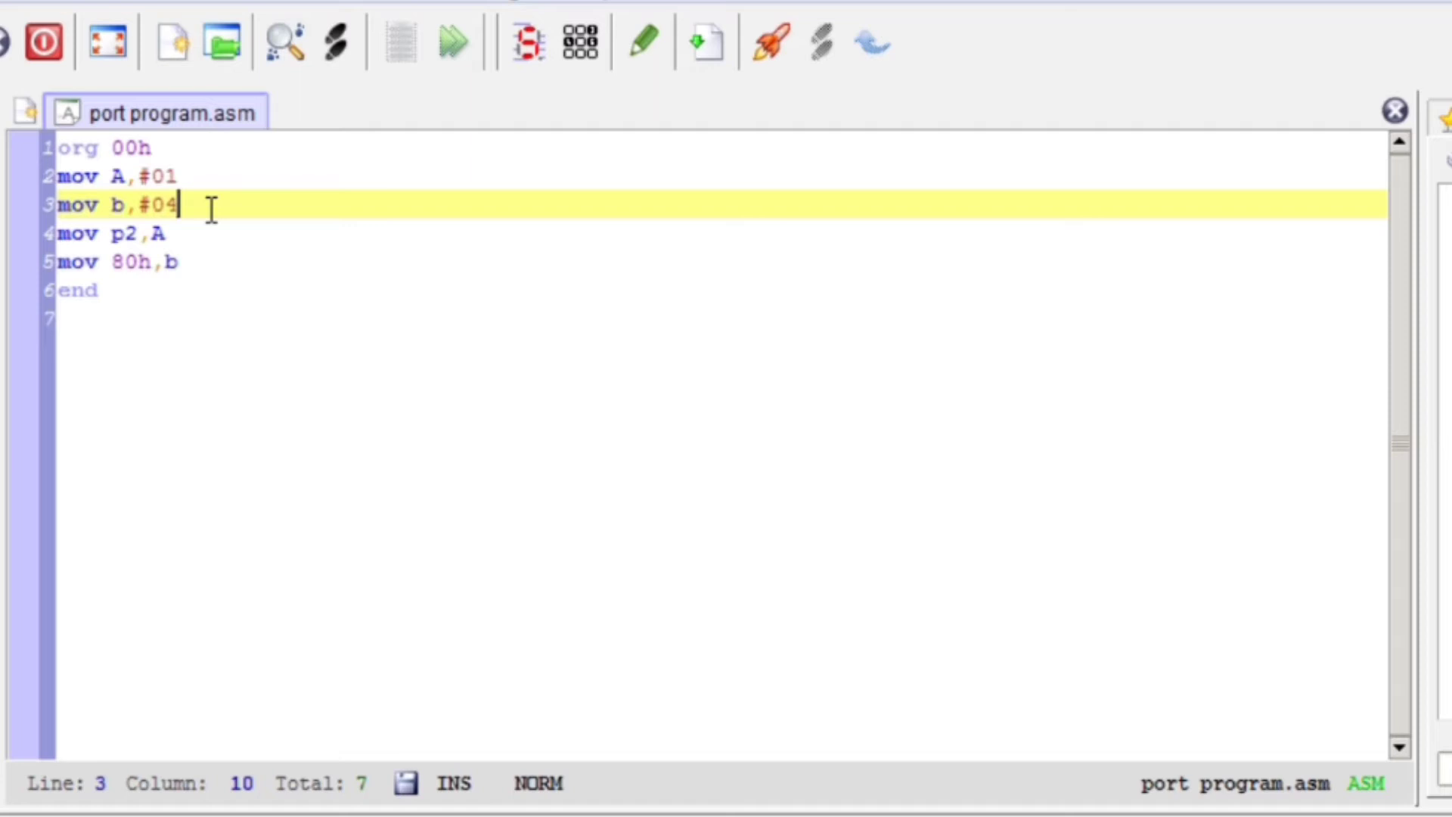
{"action": "key", "text": "BackSpace"}
{"action": "key", "text": "BackSpace"}
{"action": "type", "text": "0"}
{"action": "type", "text": "2"}
{"action": "left_click", "coordinate": [238, 441]}
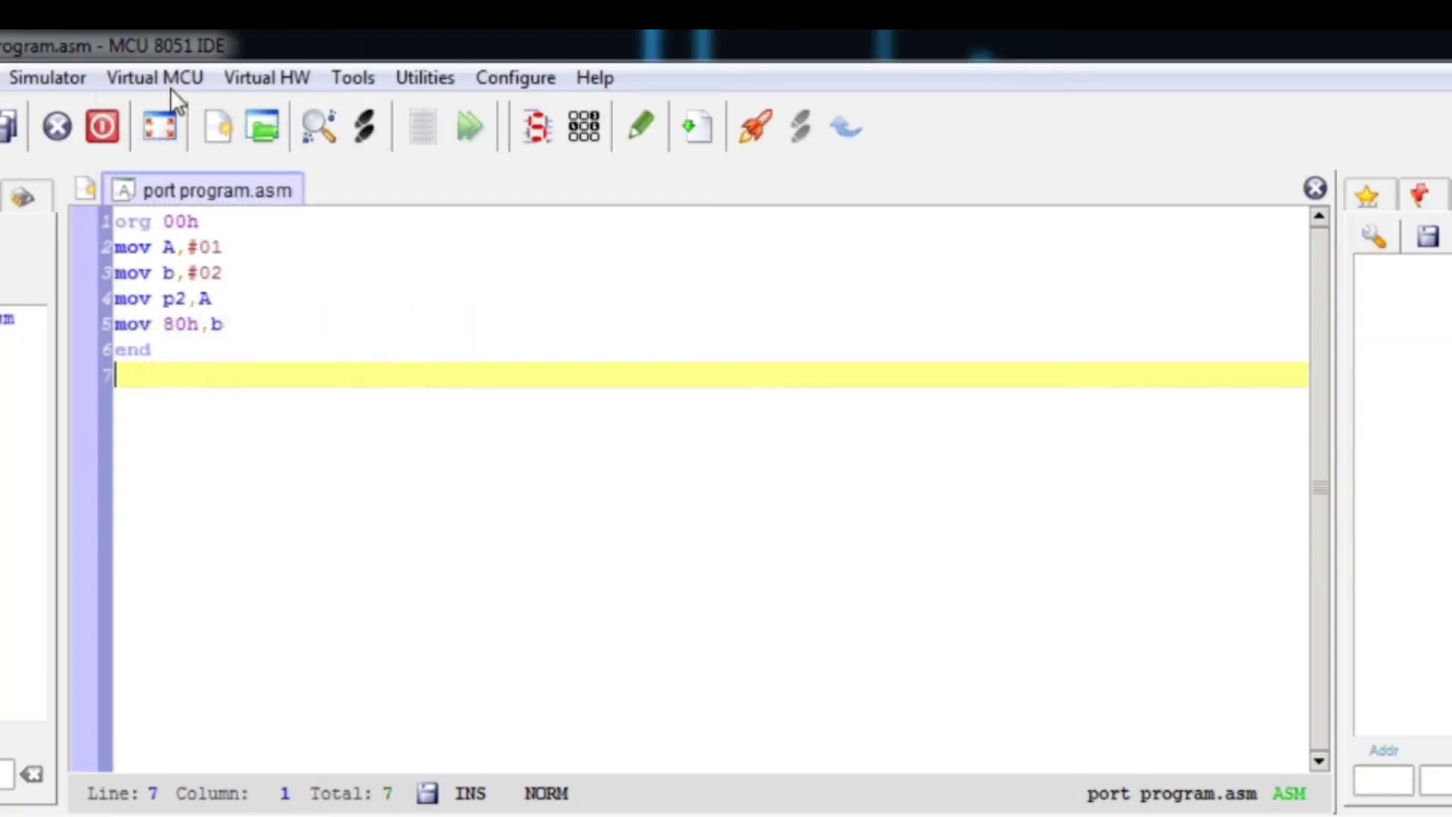
Step: Add a Virtual HW LED Panel beside the code, switch it ON and acknowledge the device warning
{"action": "left_click", "coordinate": [171, 88]}
{"action": "mouse_move", "coordinate": [267, 78]}
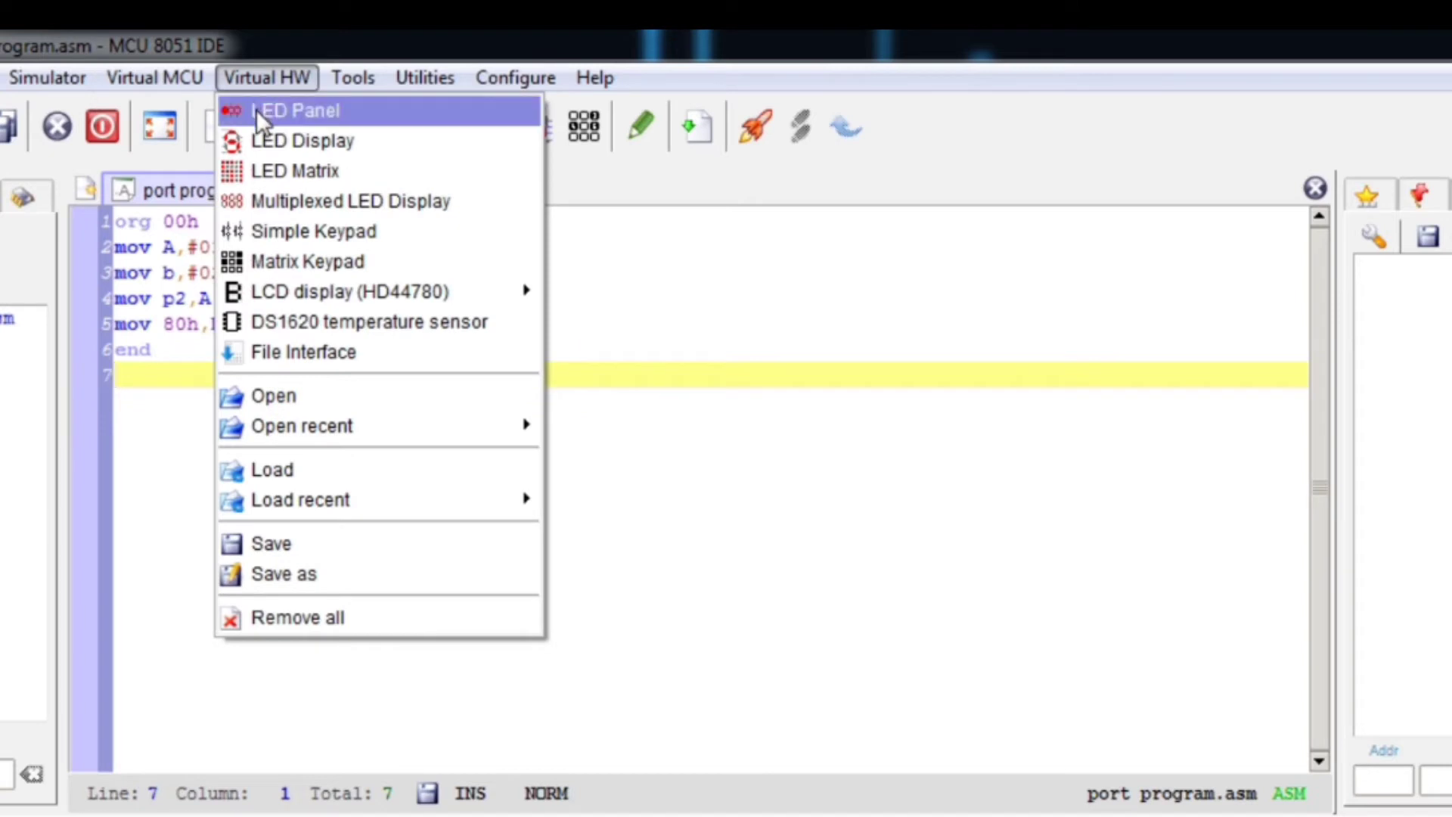
{"action": "left_click", "coordinate": [255, 109]}
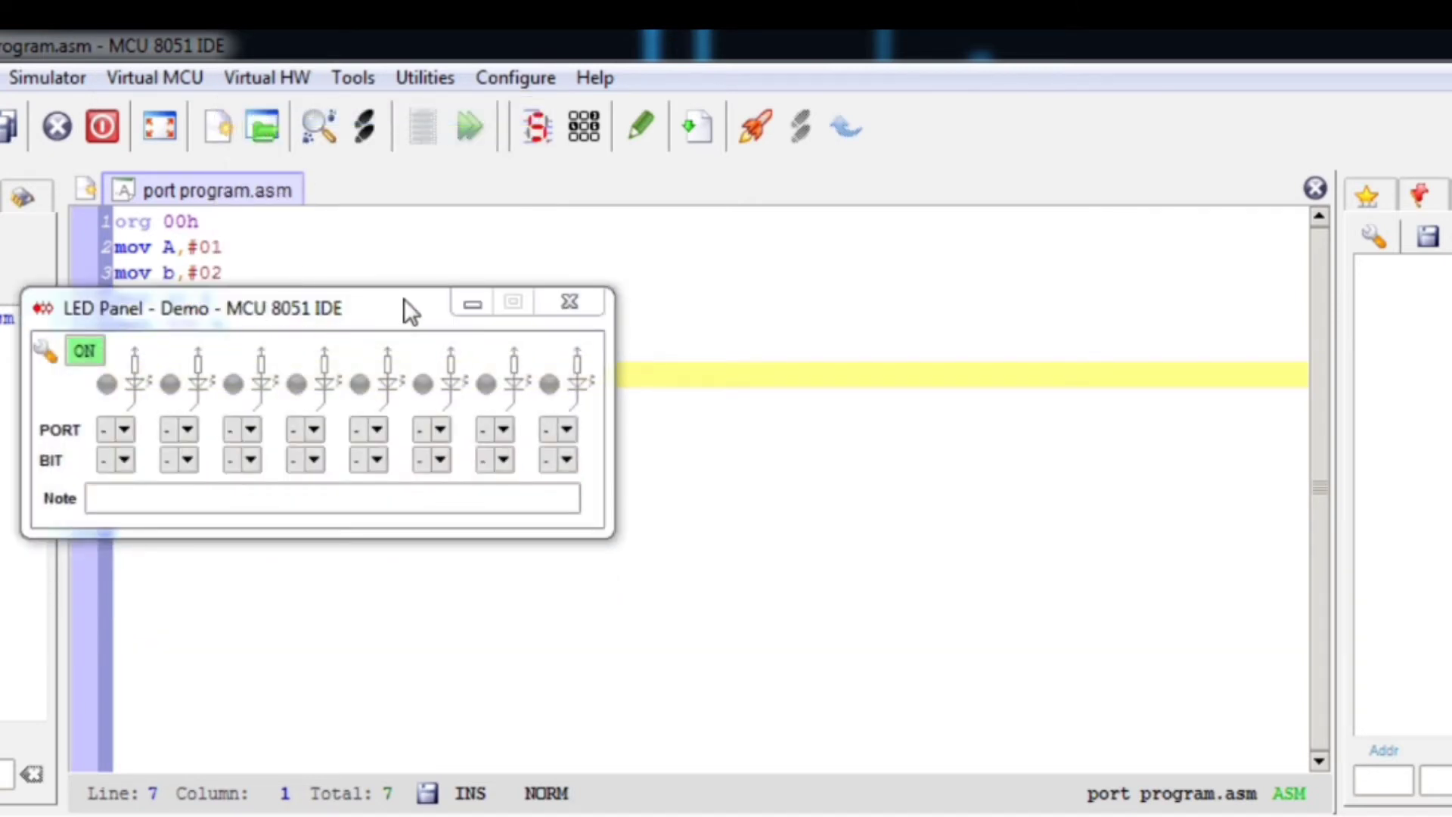
{"action": "mouse_move", "coordinate": [395, 303]}
{"action": "left_mouse_down"}
{"action": "mouse_move", "coordinate": [1082, 383]}
{"action": "mouse_move", "coordinate": [985, 446]}
{"action": "left_mouse_up"}
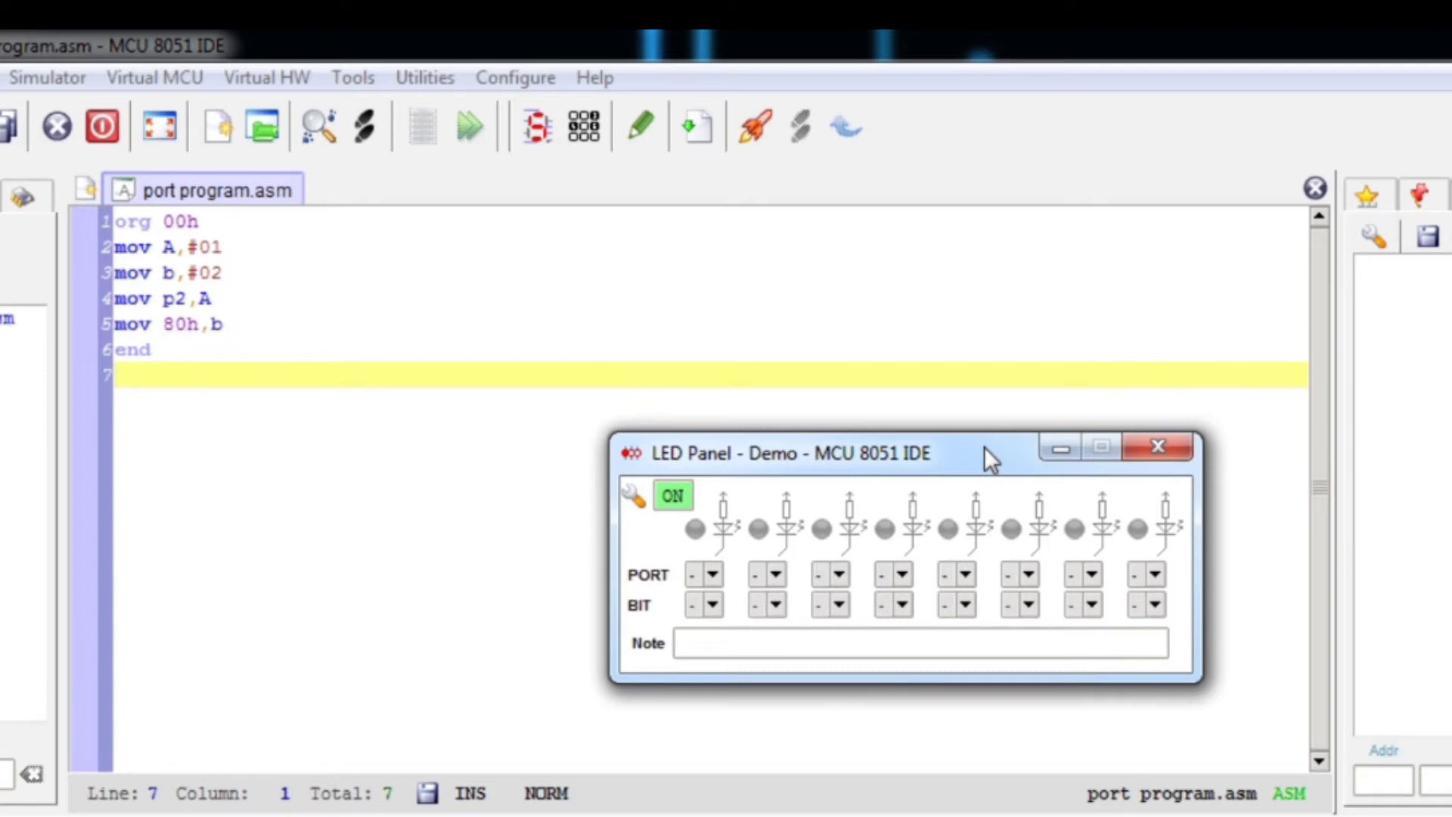
{"action": "left_click", "coordinate": [672, 496]}
{"action": "left_click", "coordinate": [122, 360]}
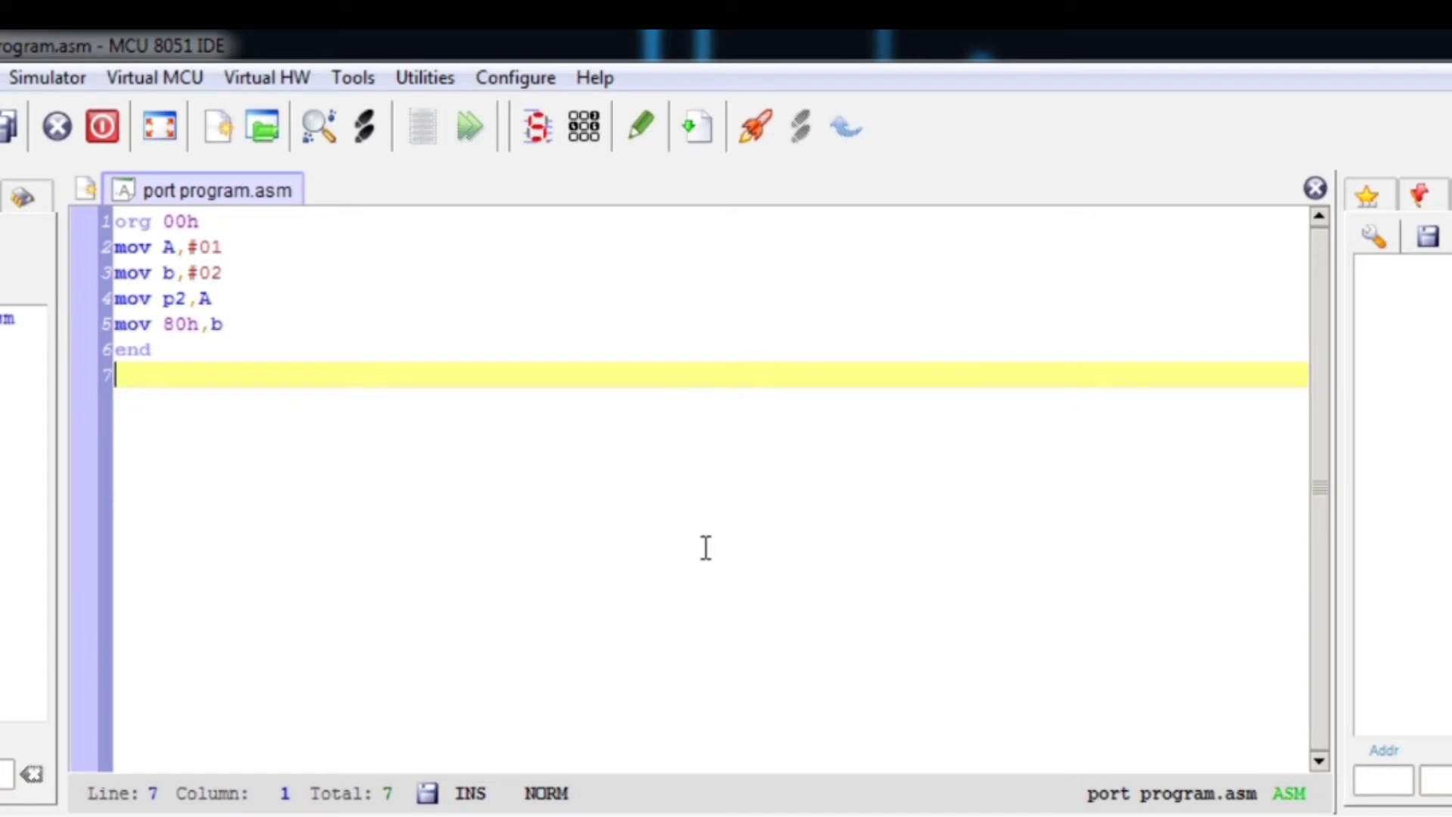
Step: Review the program's operands #01, #02, p2,A and 80h,b in the editor before simulating
{"action": "double_click", "coordinate": [207, 246]}
{"action": "double_click", "coordinate": [207, 272]}
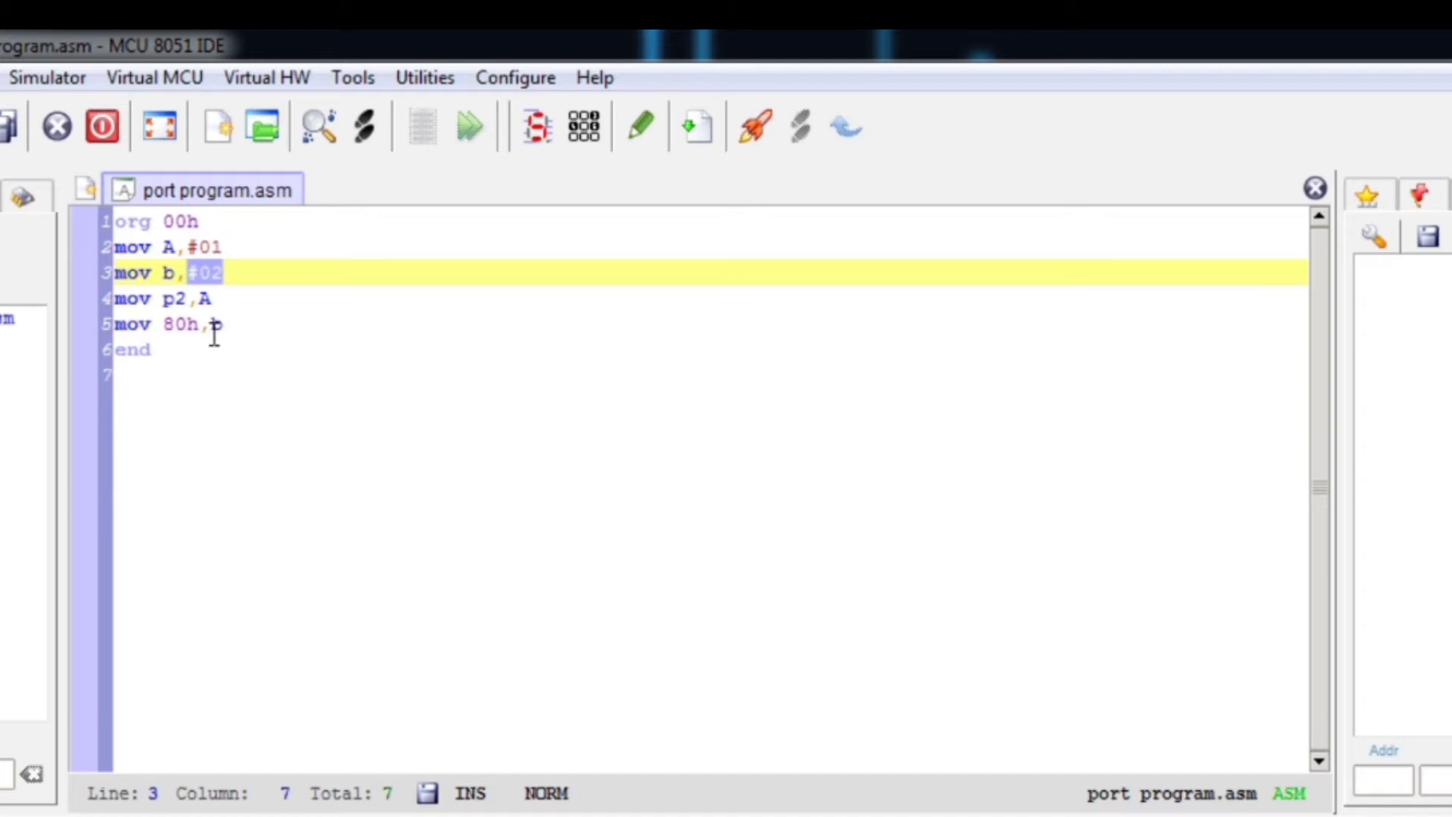
{"action": "left_click", "coordinate": [221, 246]}
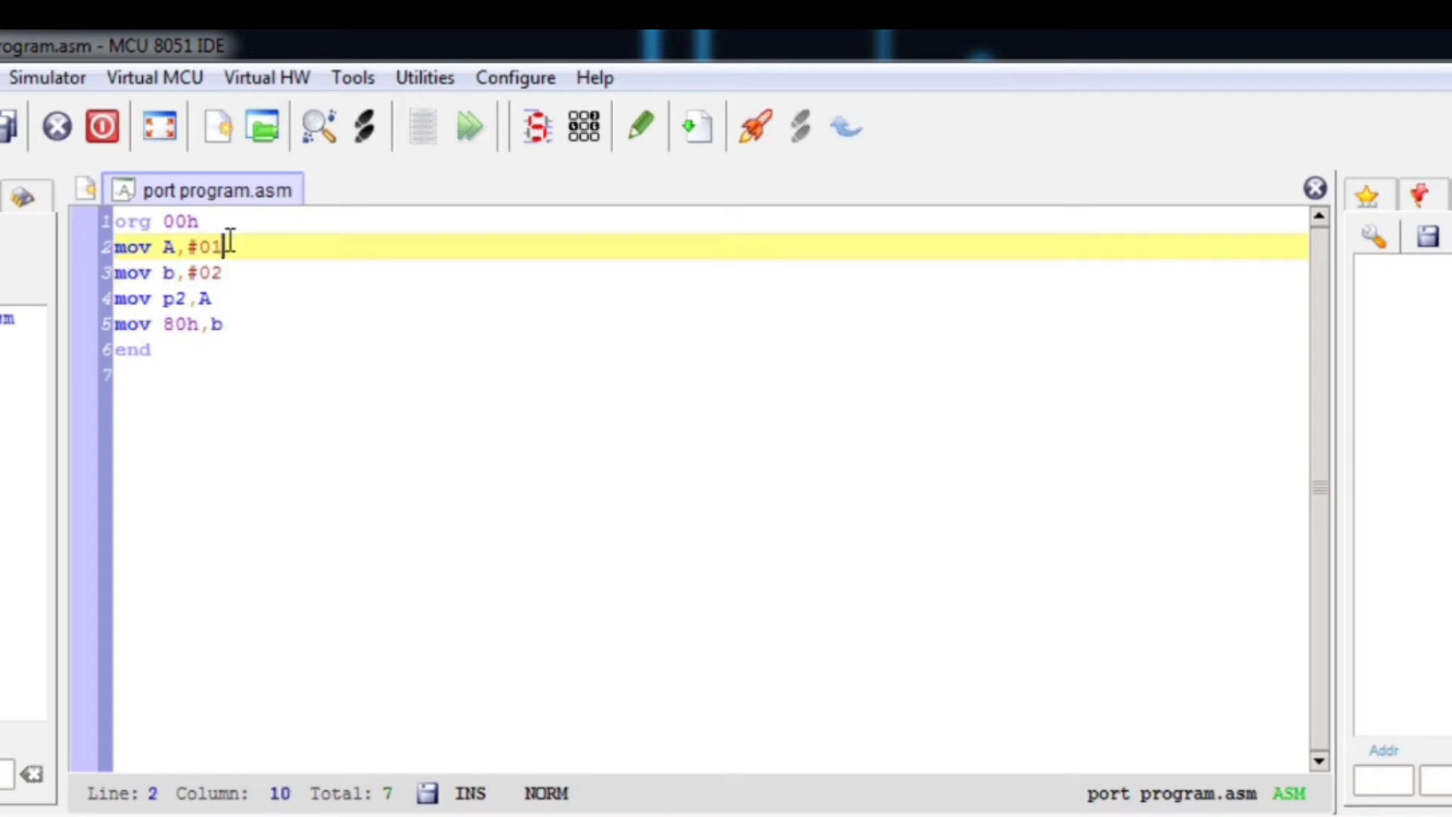
{"action": "double_click", "coordinate": [172, 246]}
{"action": "mouse_move", "coordinate": [210, 298]}
{"action": "left_mouse_down"}
{"action": "mouse_move", "coordinate": [170, 299]}
{"action": "mouse_move", "coordinate": [187, 273]}
{"action": "left_mouse_up"}
{"action": "left_click", "coordinate": [227, 272]}
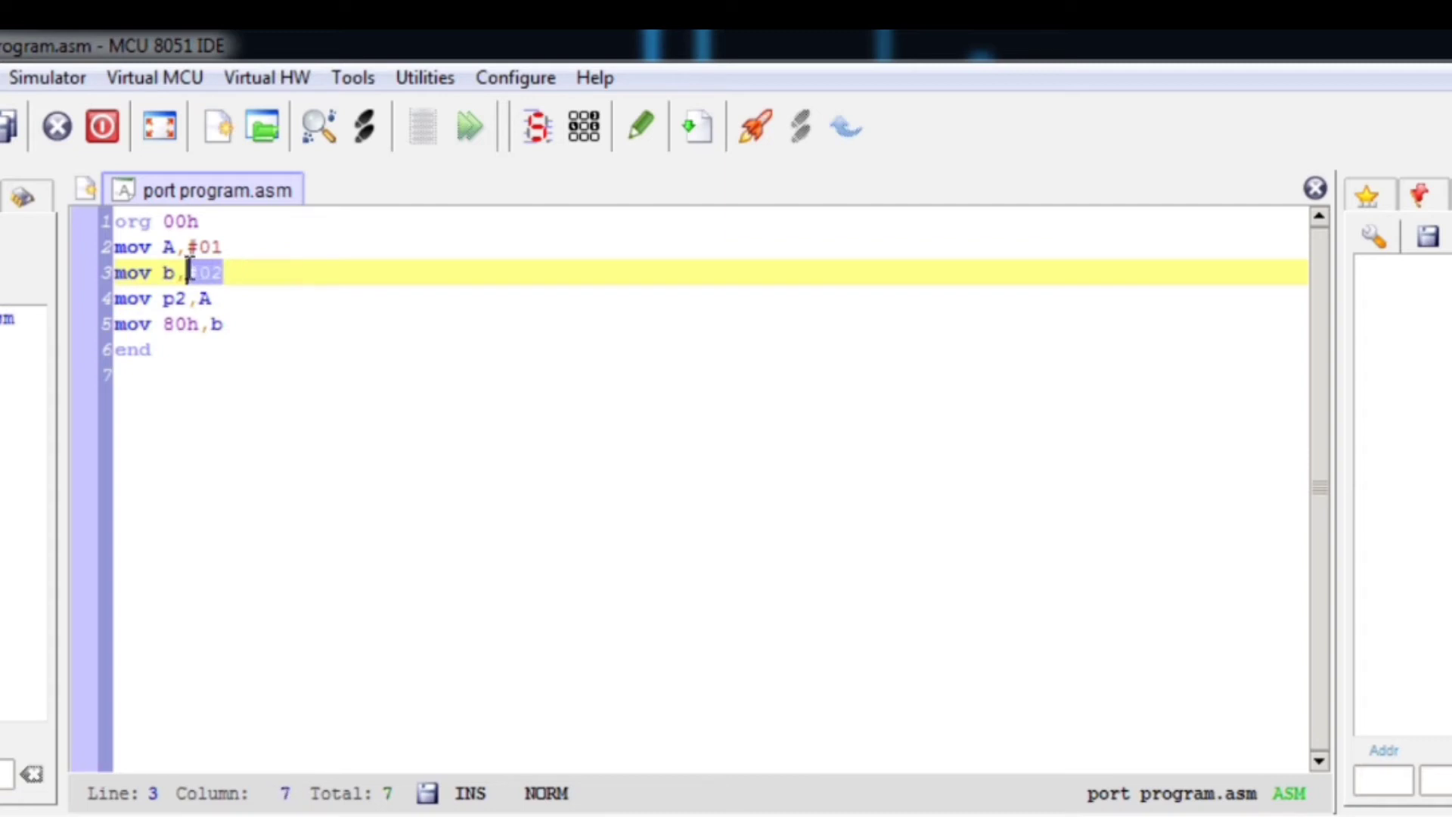
{"action": "left_click_drag", "start_coordinate": [225, 324], "coordinate": [159, 324]}
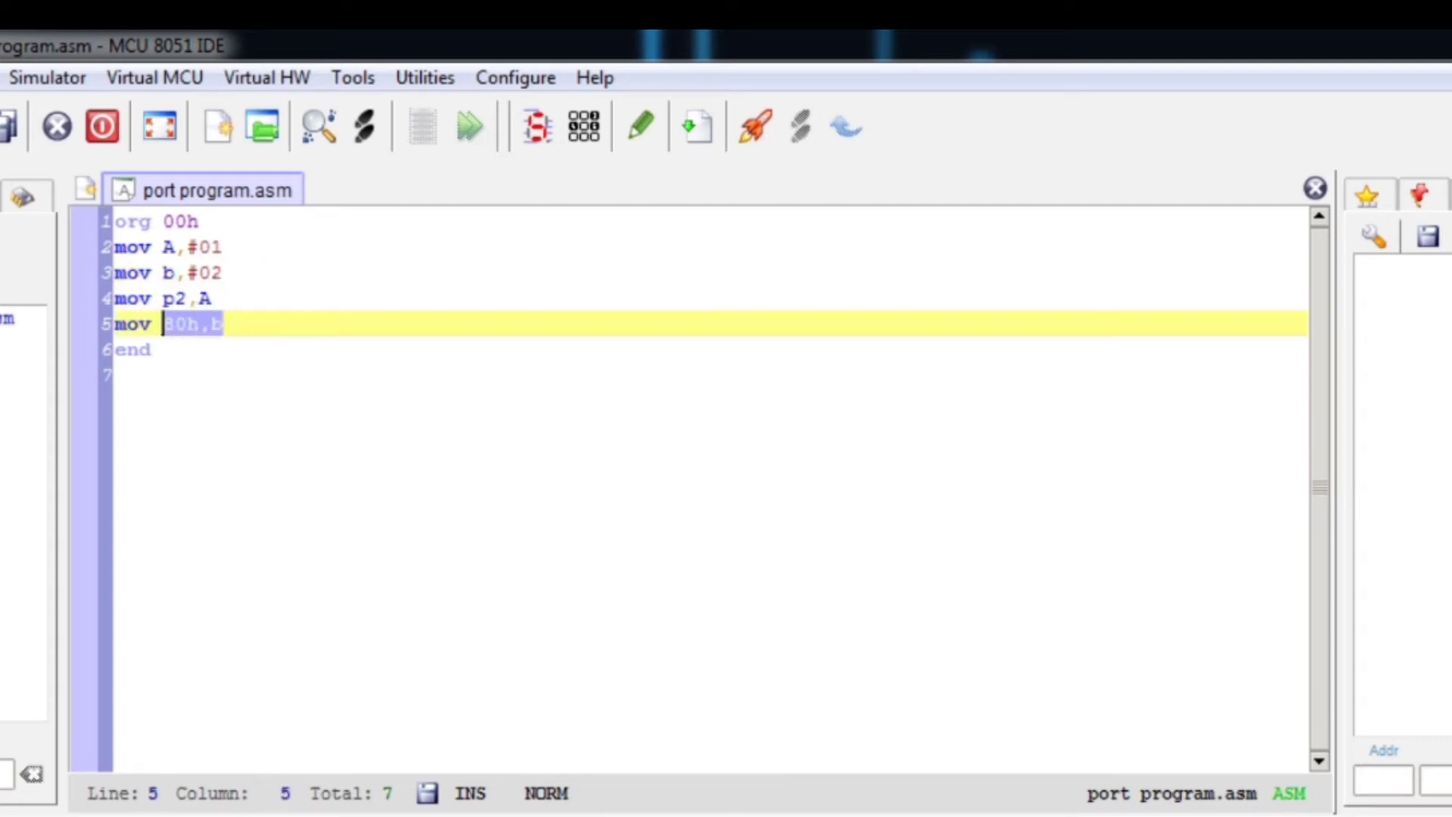
Step: Start the simulator with F2, agree to recompile, dismiss the error and reposition the LED panel lower right
{"action": "key", "text": "F2"}
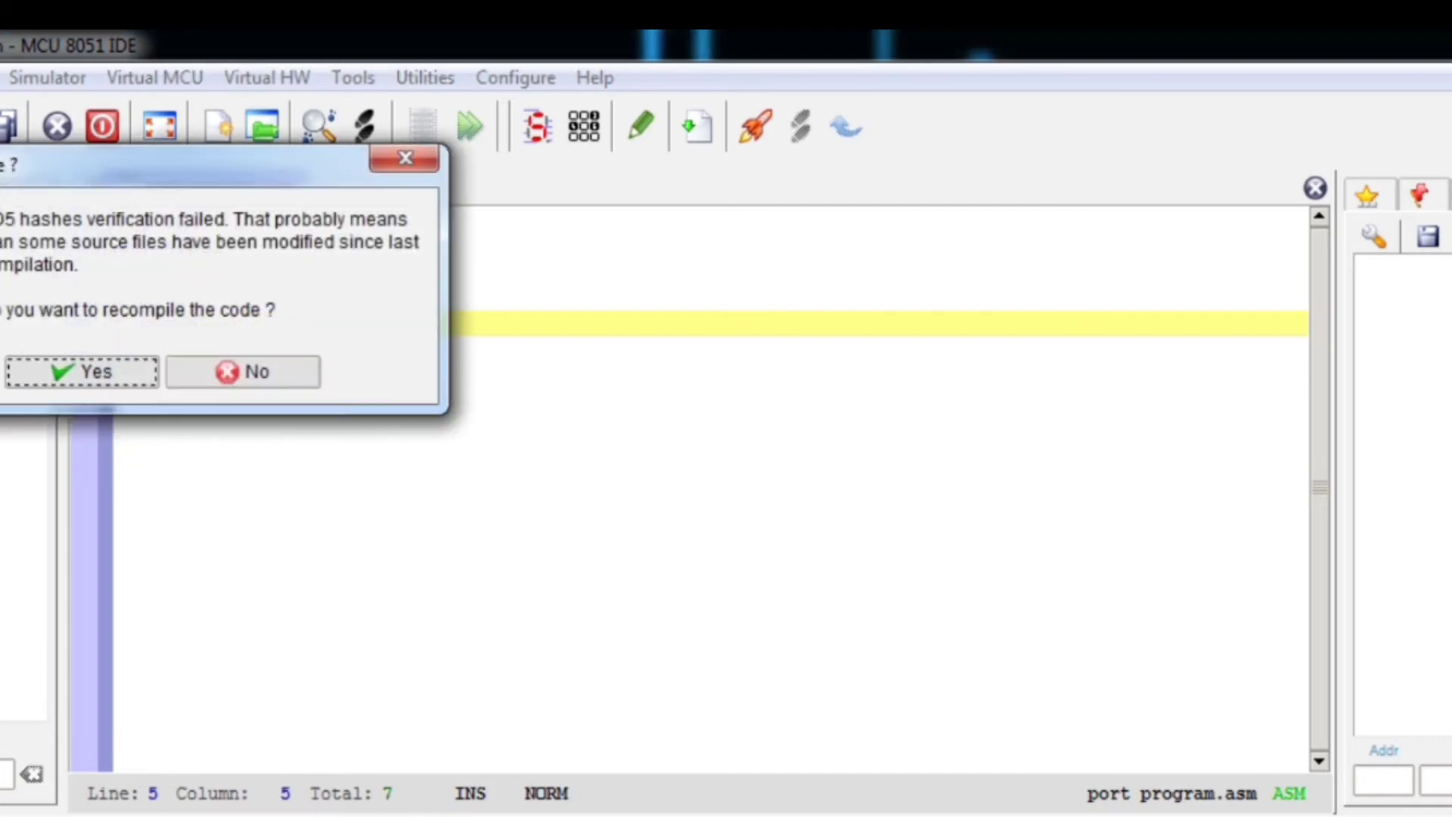
{"action": "left_click", "coordinate": [81, 371]}
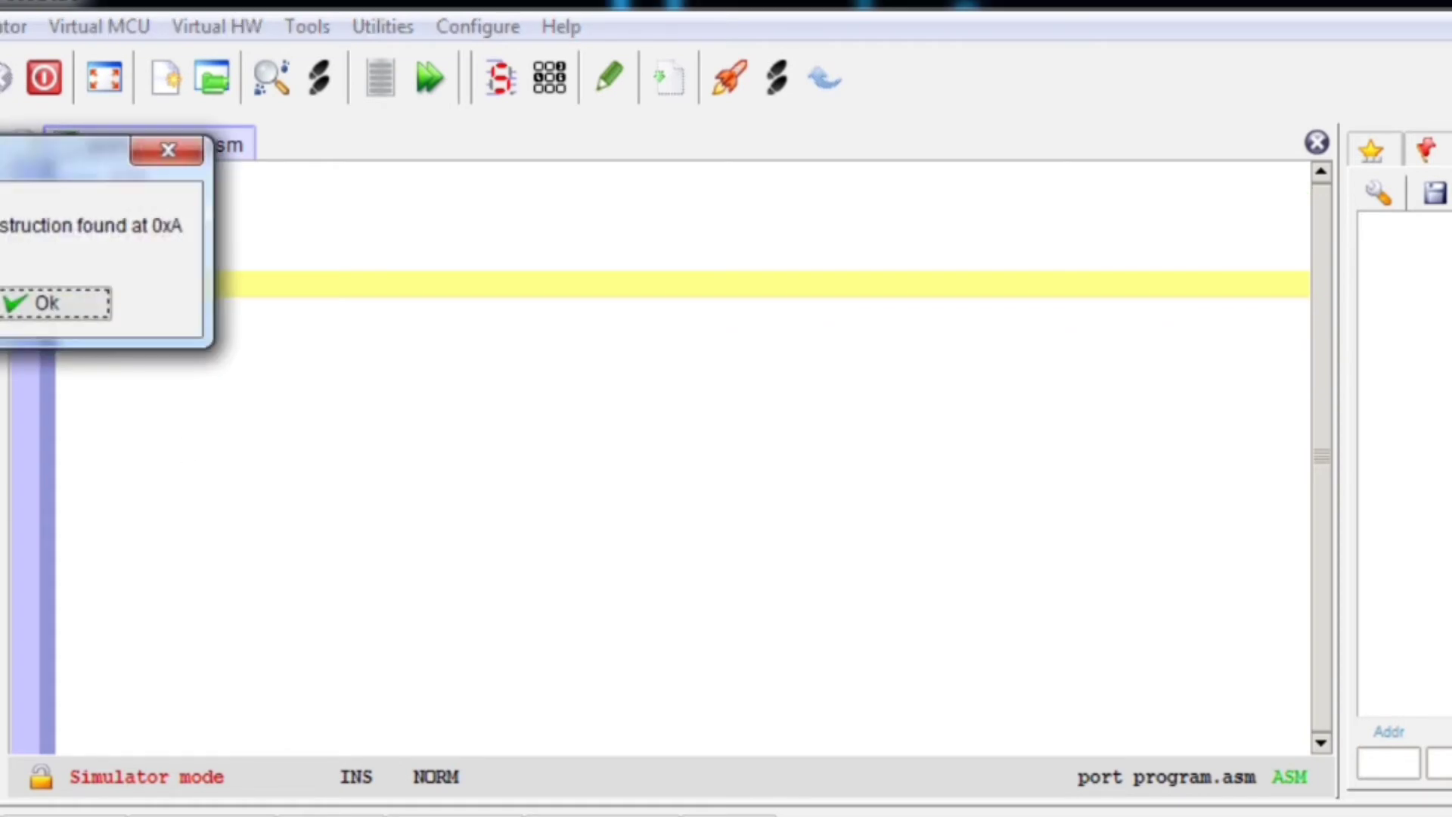
{"action": "left_click", "coordinate": [55, 304]}
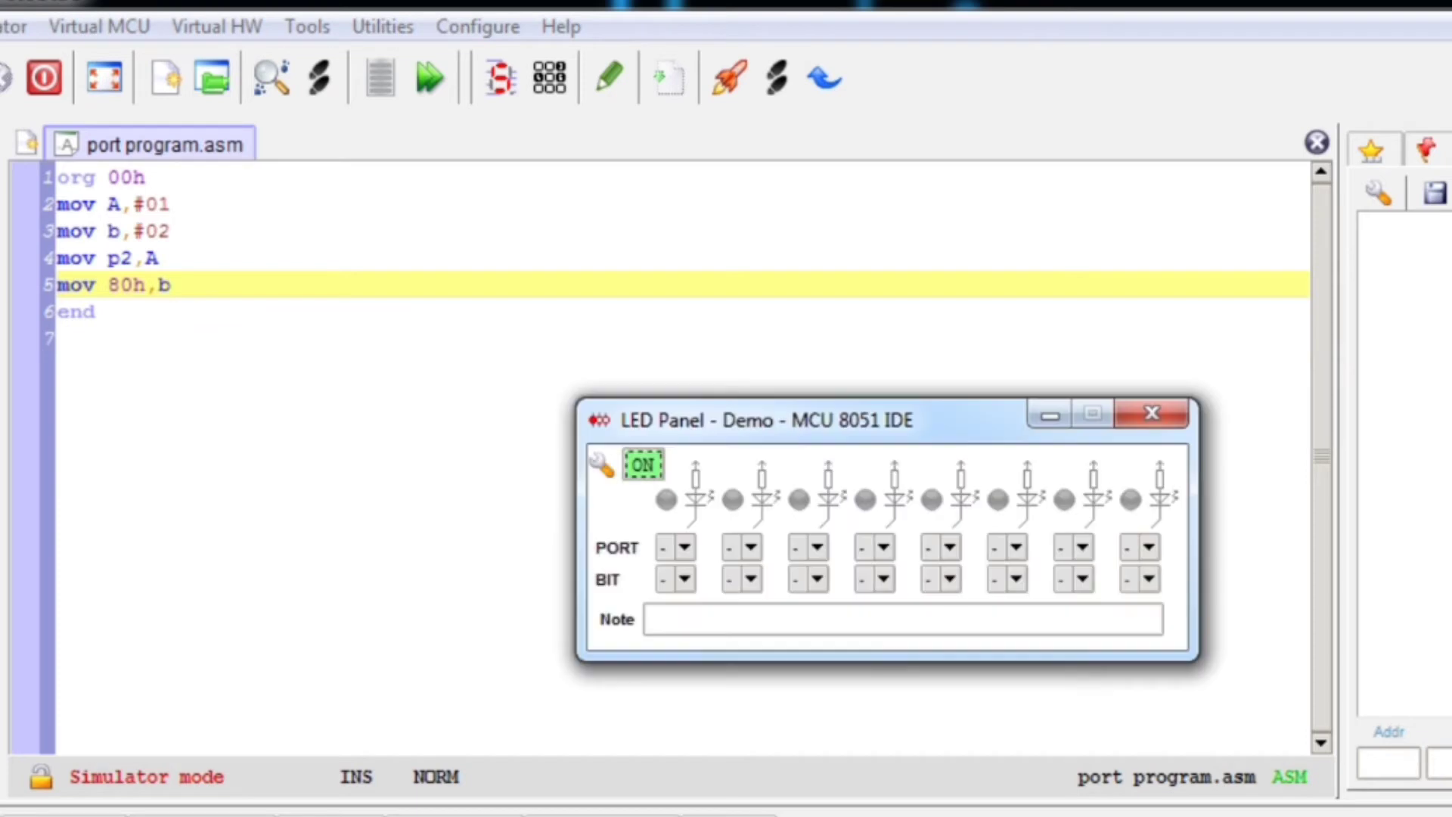
{"action": "left_click_drag", "start_coordinate": [852, 429], "coordinate": [902, 484]}
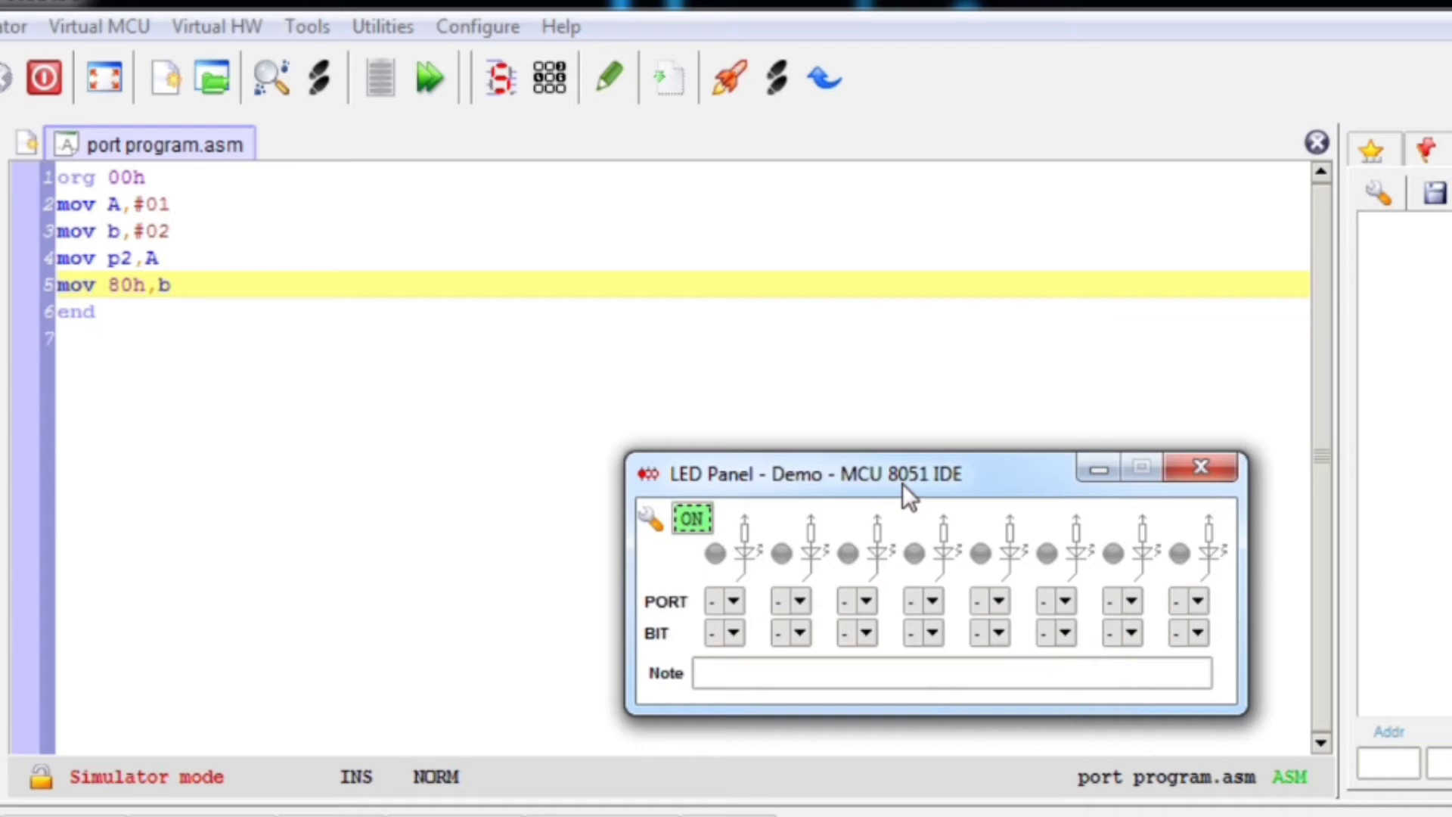
Step: Assign port 0 to the first LED and port 2 to the third LED
{"action": "left_click", "coordinate": [732, 602]}
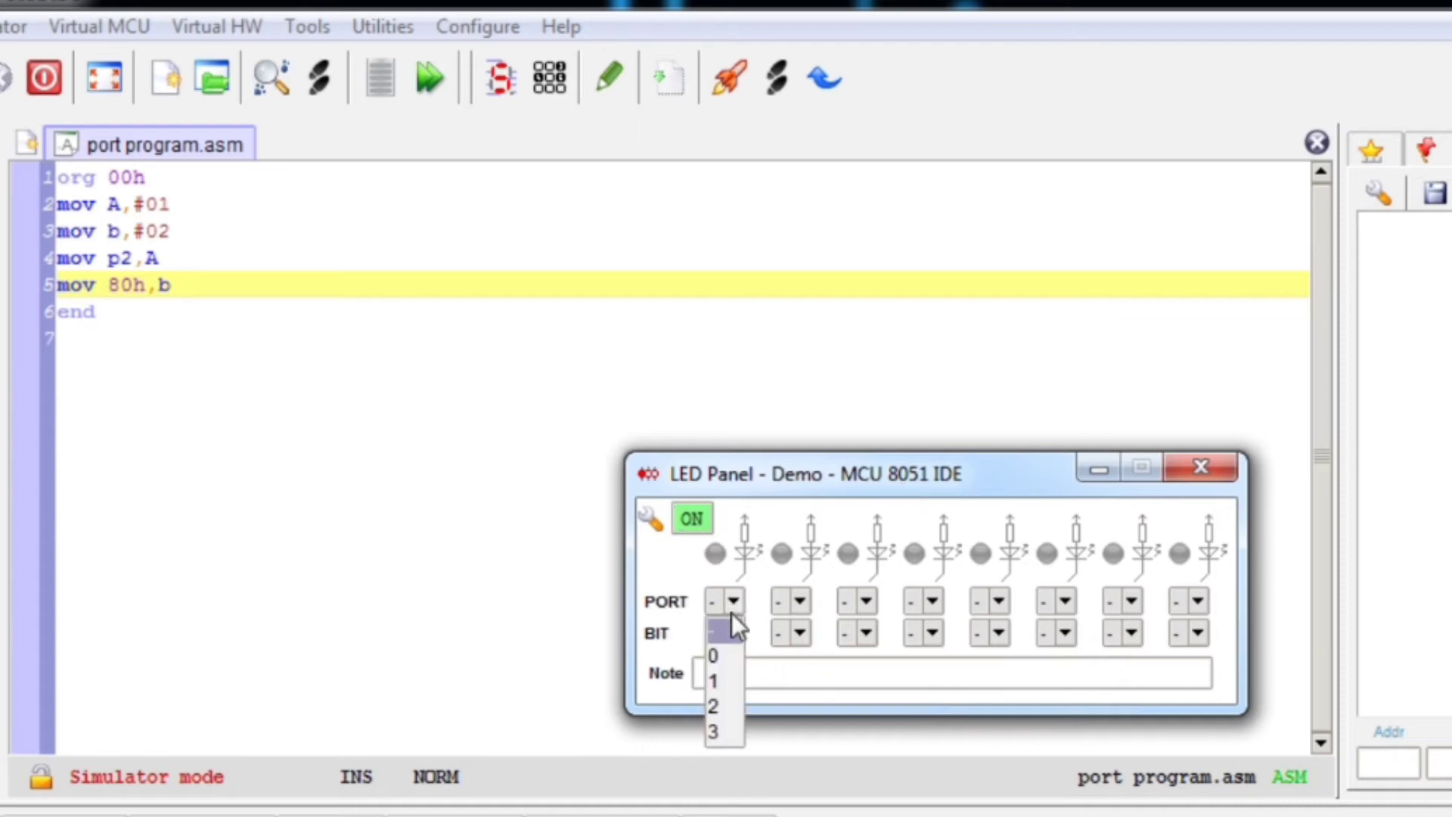
{"action": "left_click", "coordinate": [726, 655]}
{"action": "left_click", "coordinate": [802, 597]}
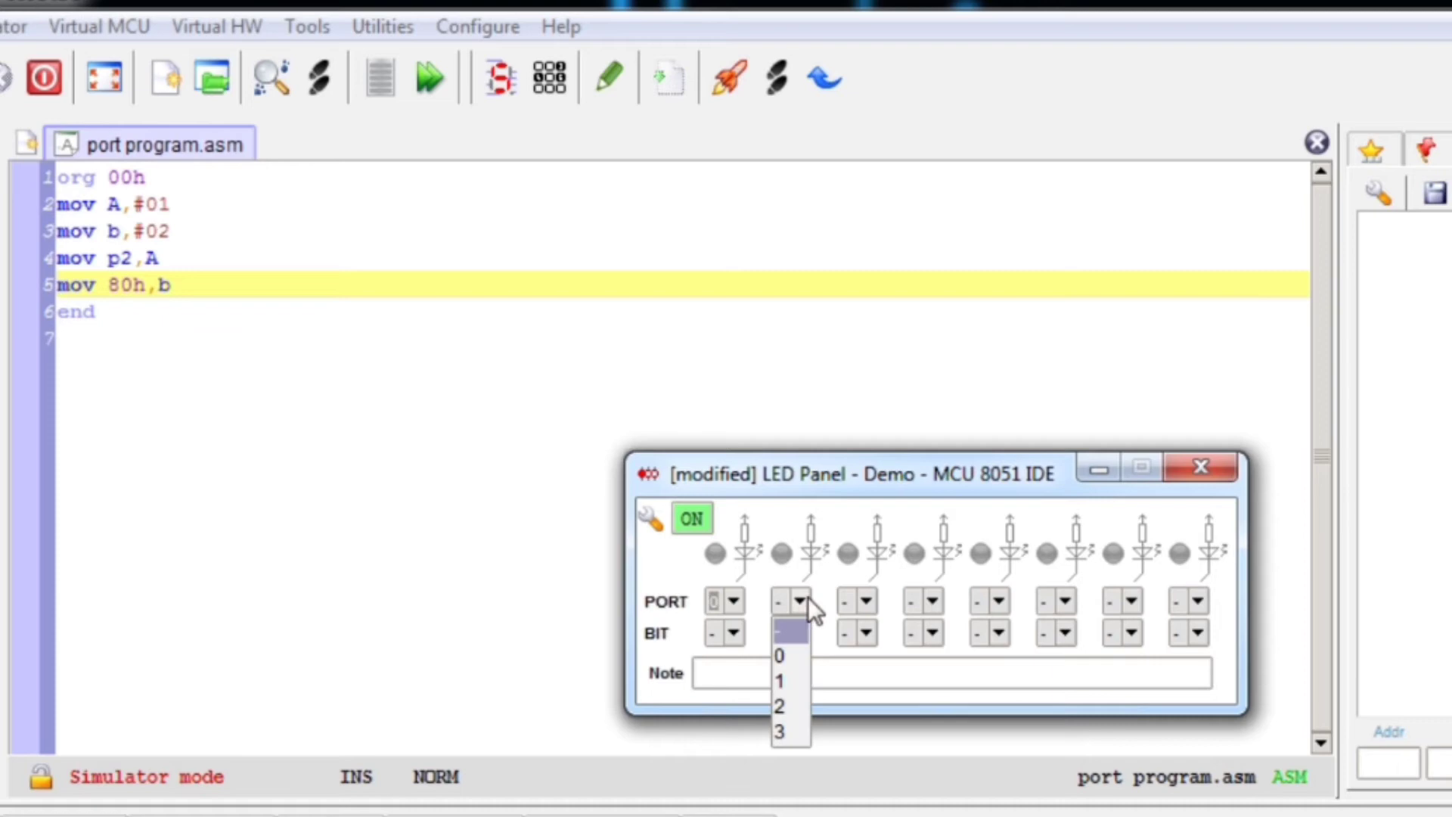
{"action": "left_click", "coordinate": [873, 601]}
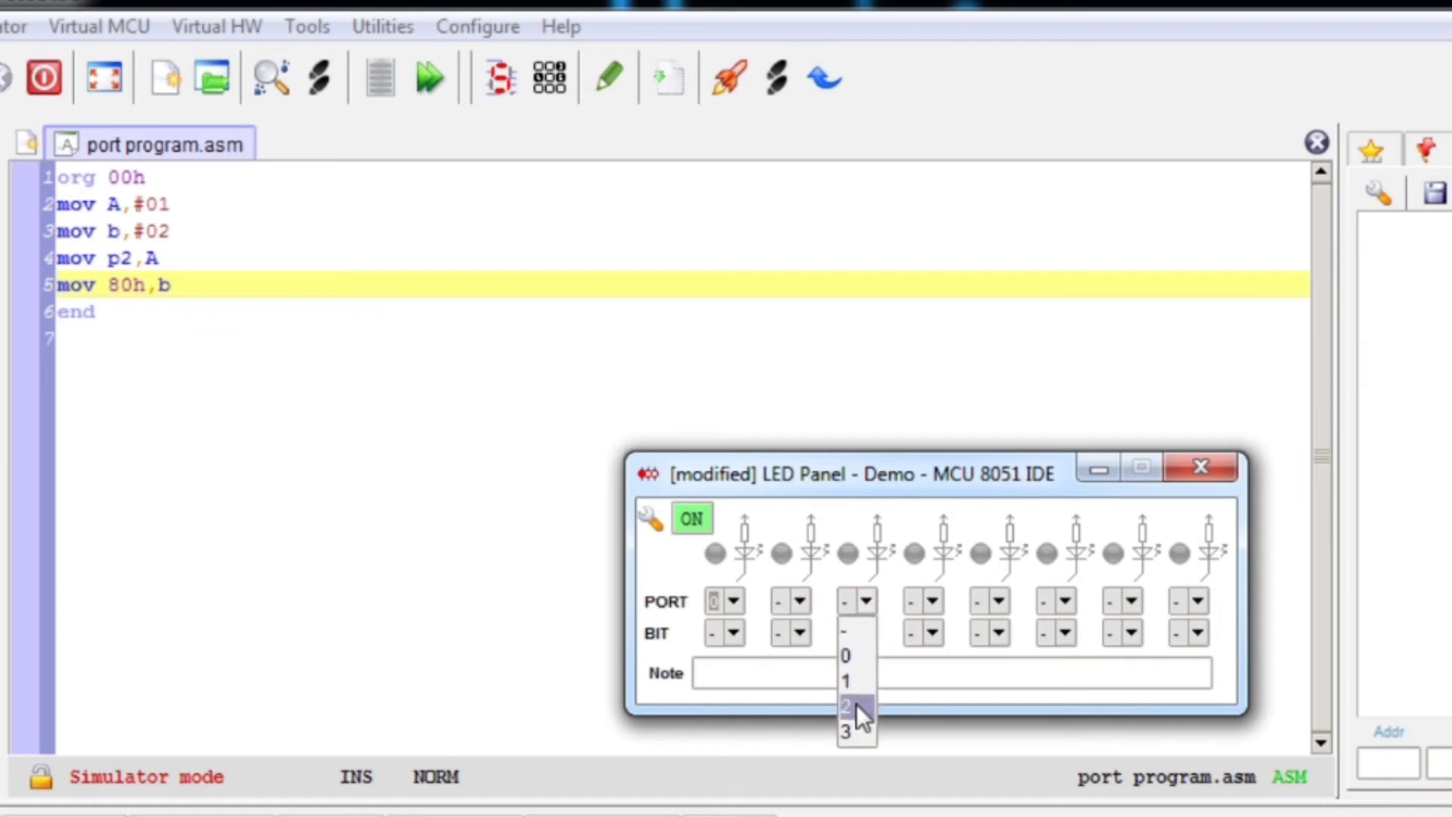
{"action": "left_click", "coordinate": [857, 704]}
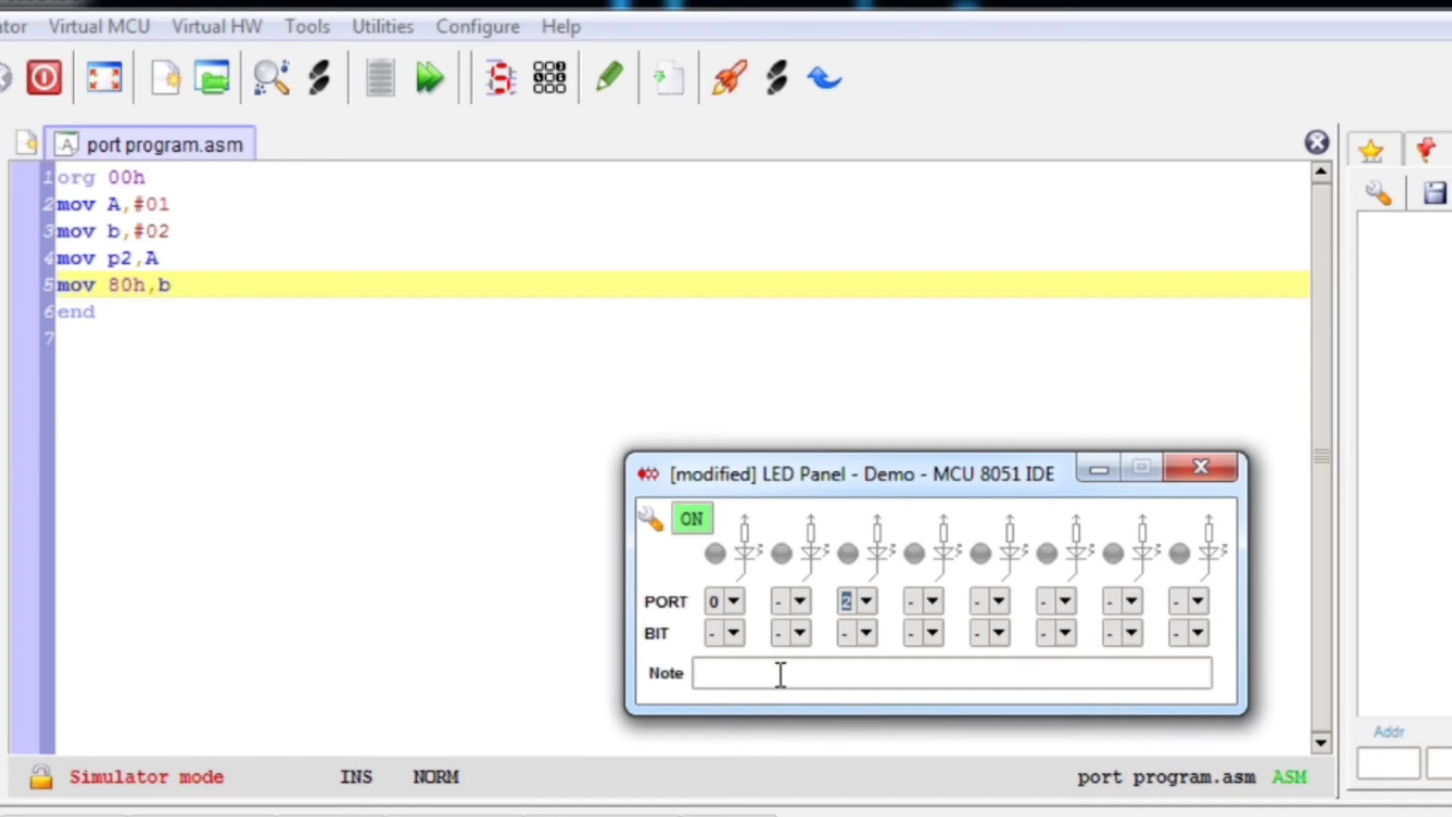
Step: Set bits 3, 2, 1 and 5 on the first four LEDs, lighting the port 2 bit 1 LED
{"action": "left_click", "coordinate": [732, 635]}
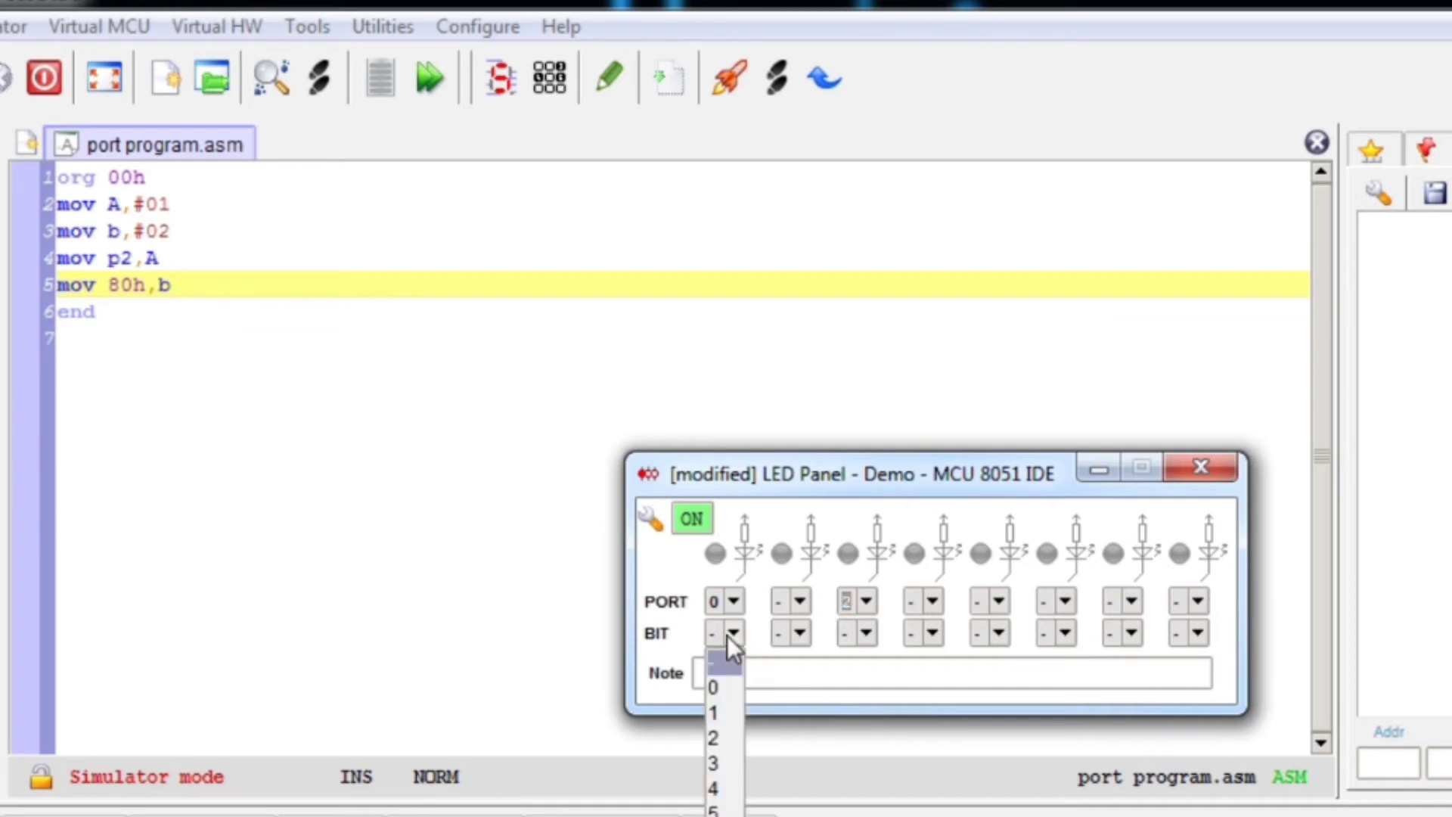
{"action": "left_click", "coordinate": [726, 761]}
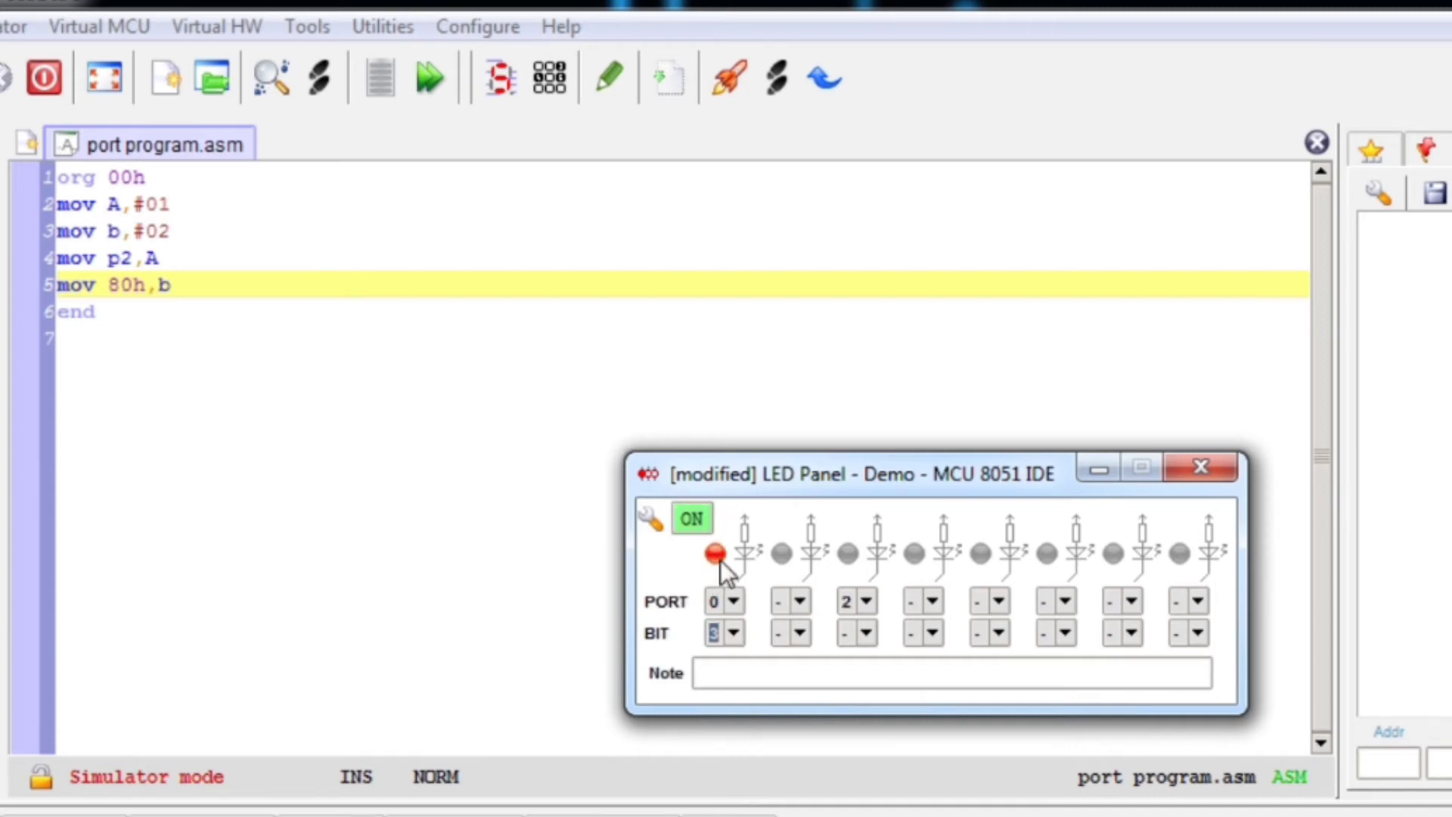
{"action": "left_click", "coordinate": [868, 634]}
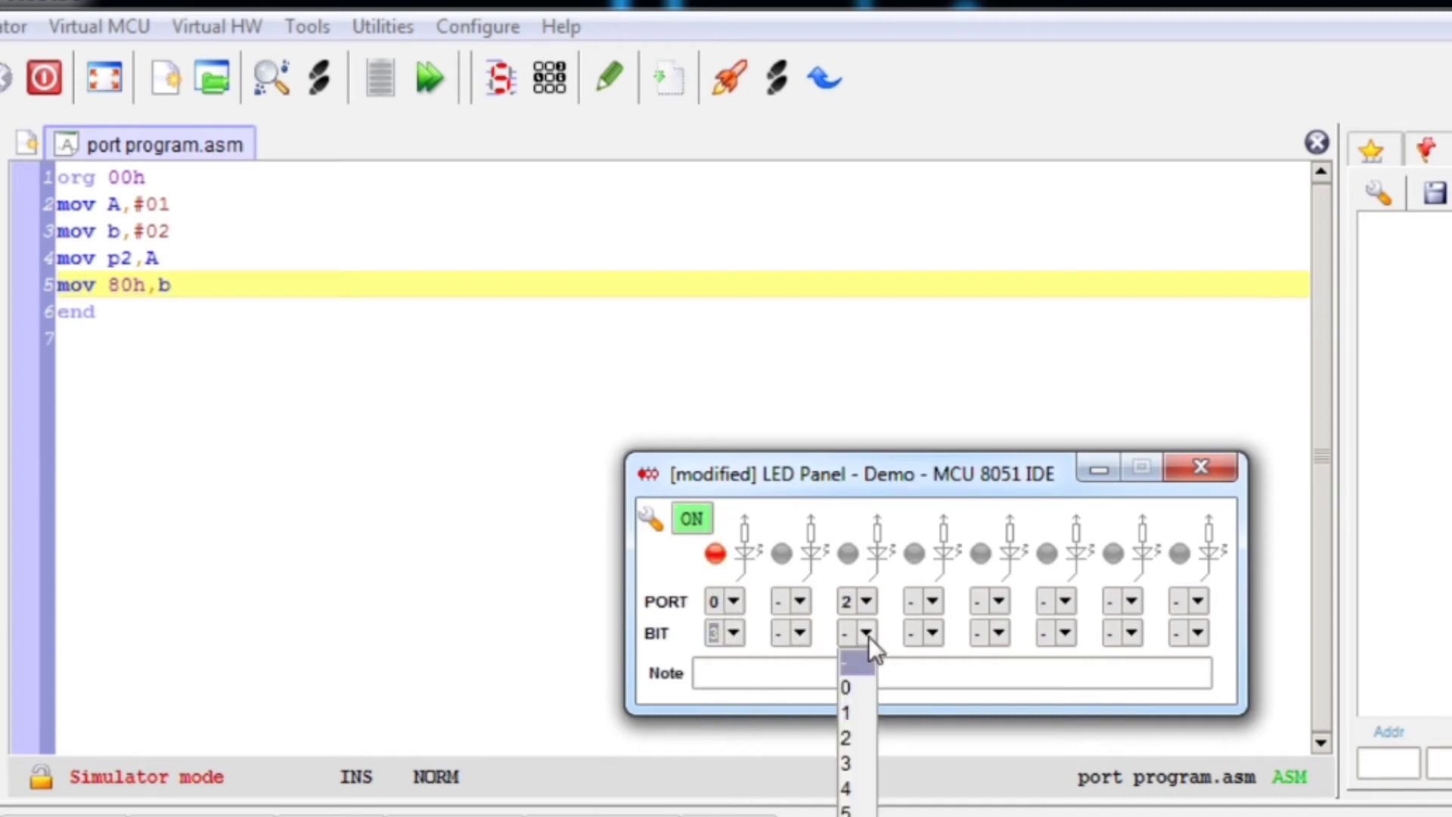
{"action": "left_click", "coordinate": [852, 715]}
{"action": "left_click", "coordinate": [799, 633]}
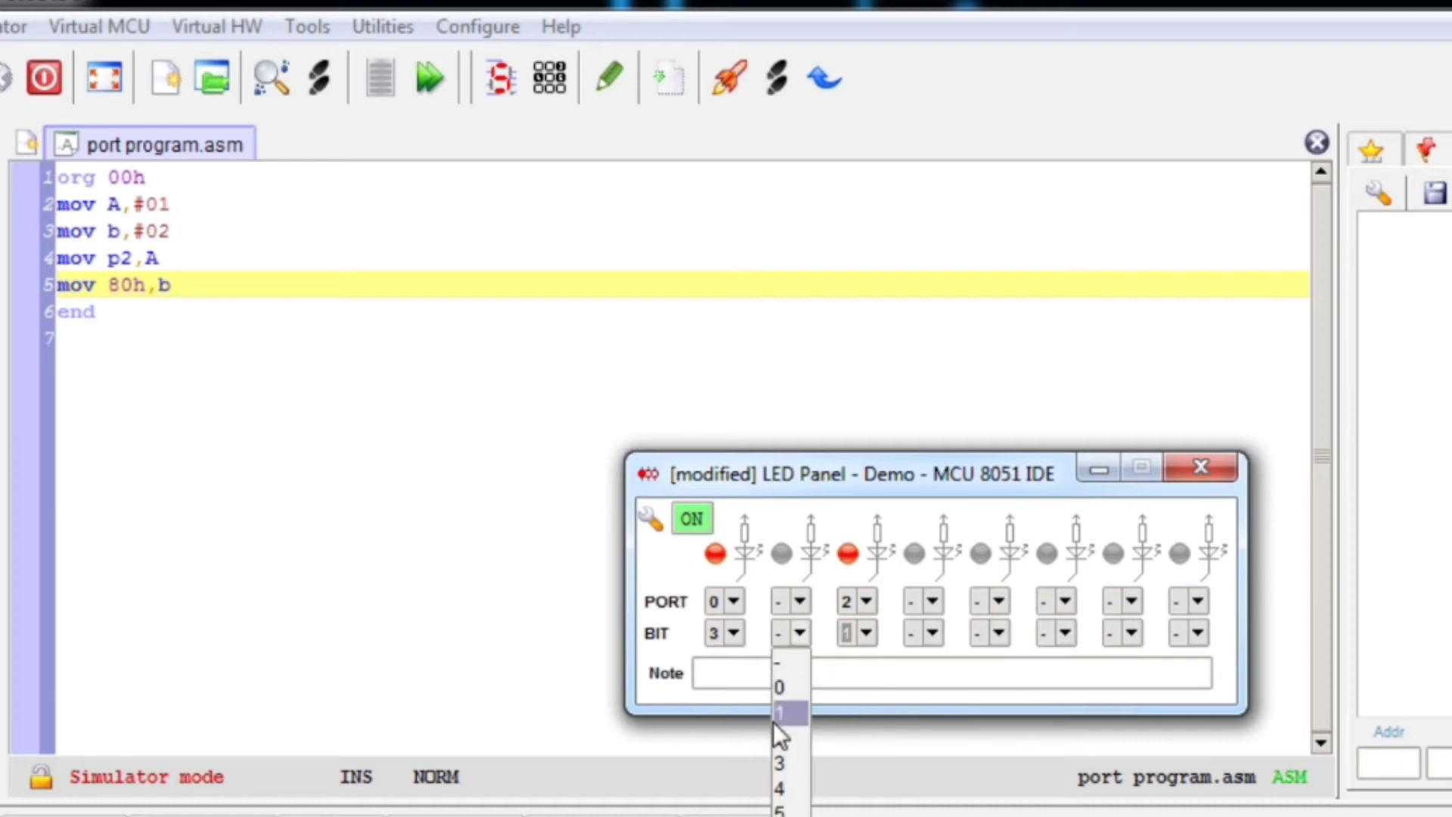
{"action": "left_click", "coordinate": [776, 726]}
{"action": "left_click", "coordinate": [941, 633]}
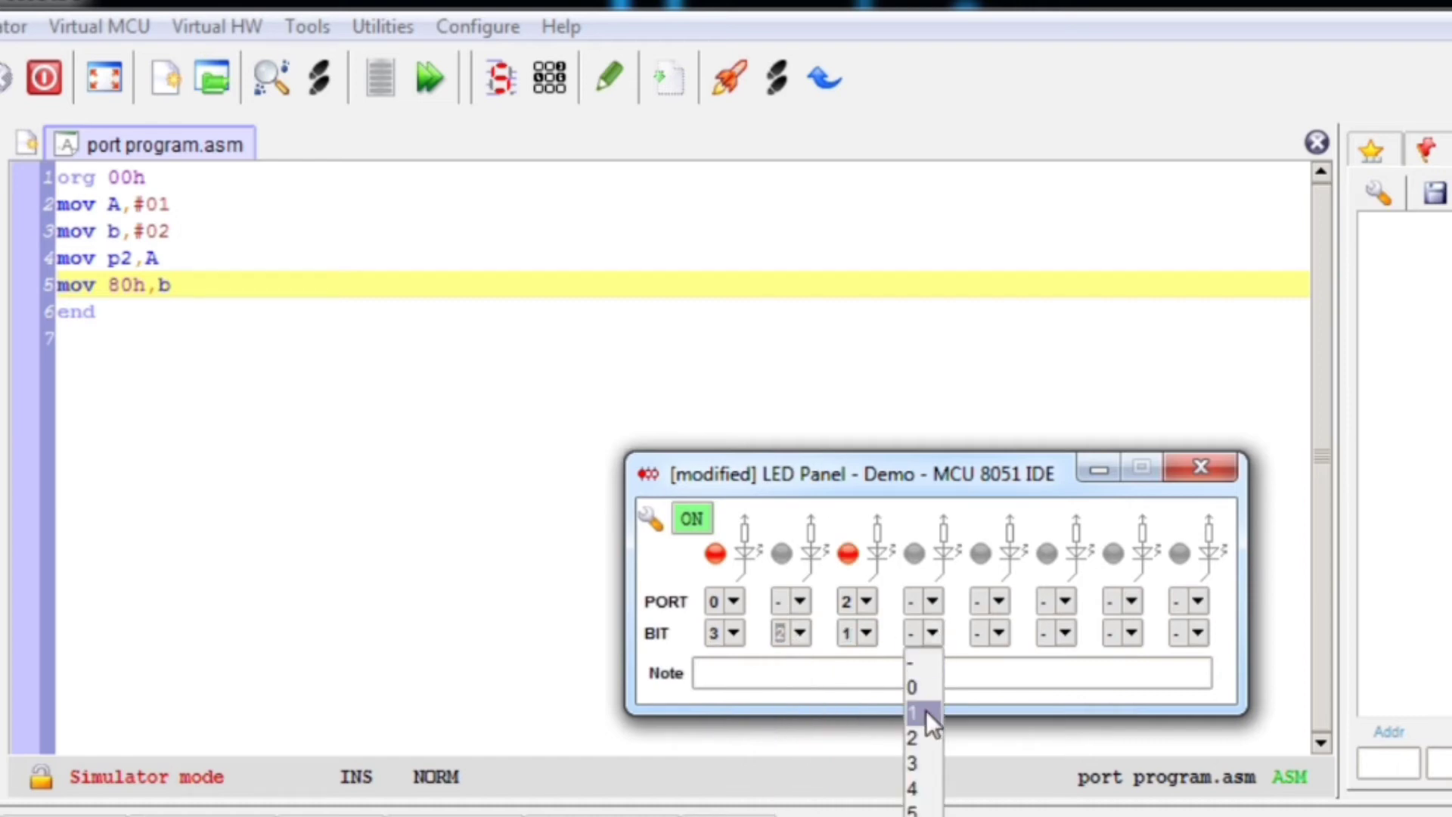
{"action": "left_click", "coordinate": [953, 763]}
Step: Set bits on the remaining LEDs: fifth, sixth bit 3, seventh bit 4 and eighth bit 3
{"action": "left_click", "coordinate": [996, 633]}
{"action": "left_click", "coordinate": [995, 681]}
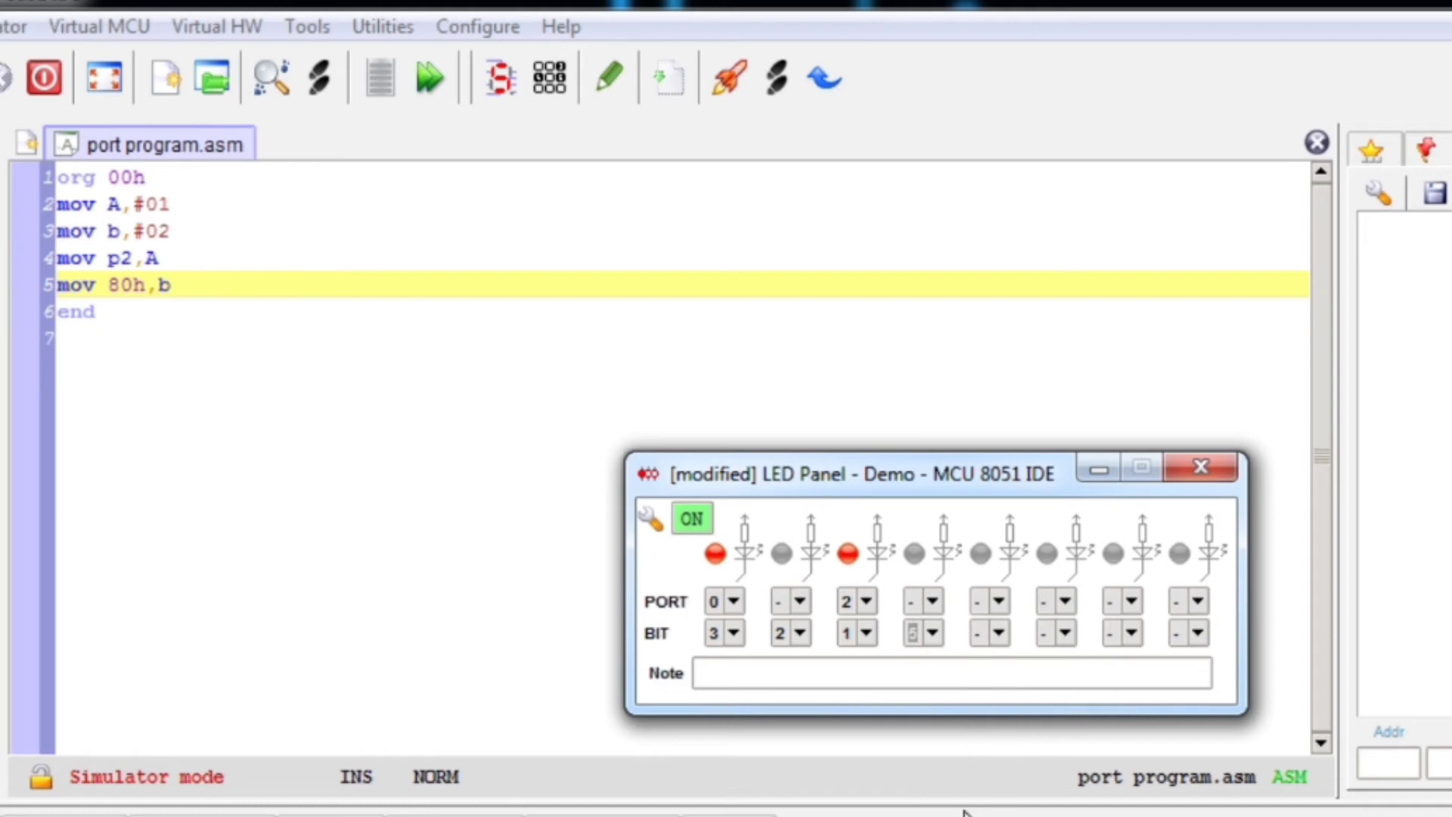
{"action": "left_click", "coordinate": [1064, 633]}
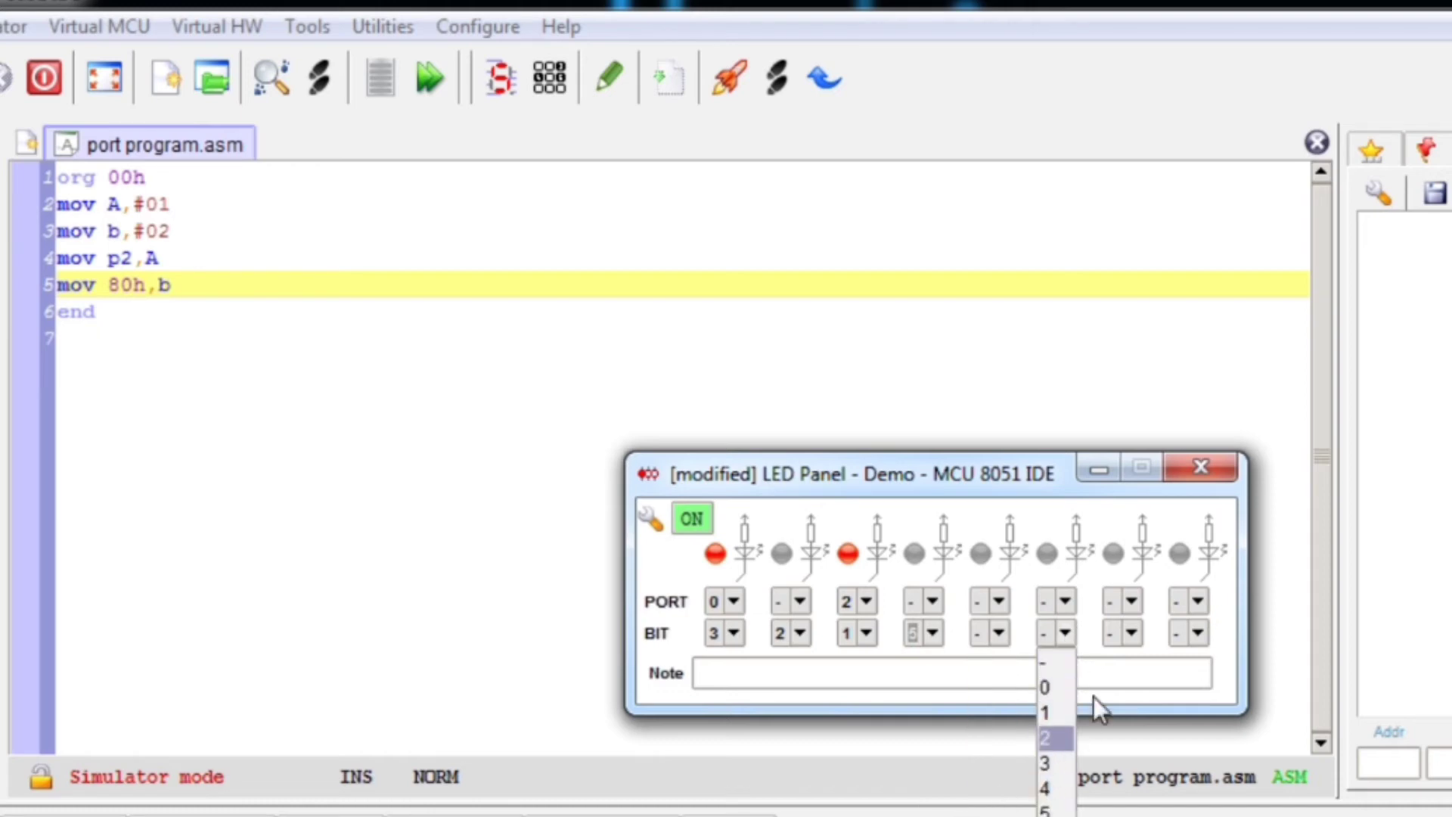
{"action": "left_click", "coordinate": [1058, 753]}
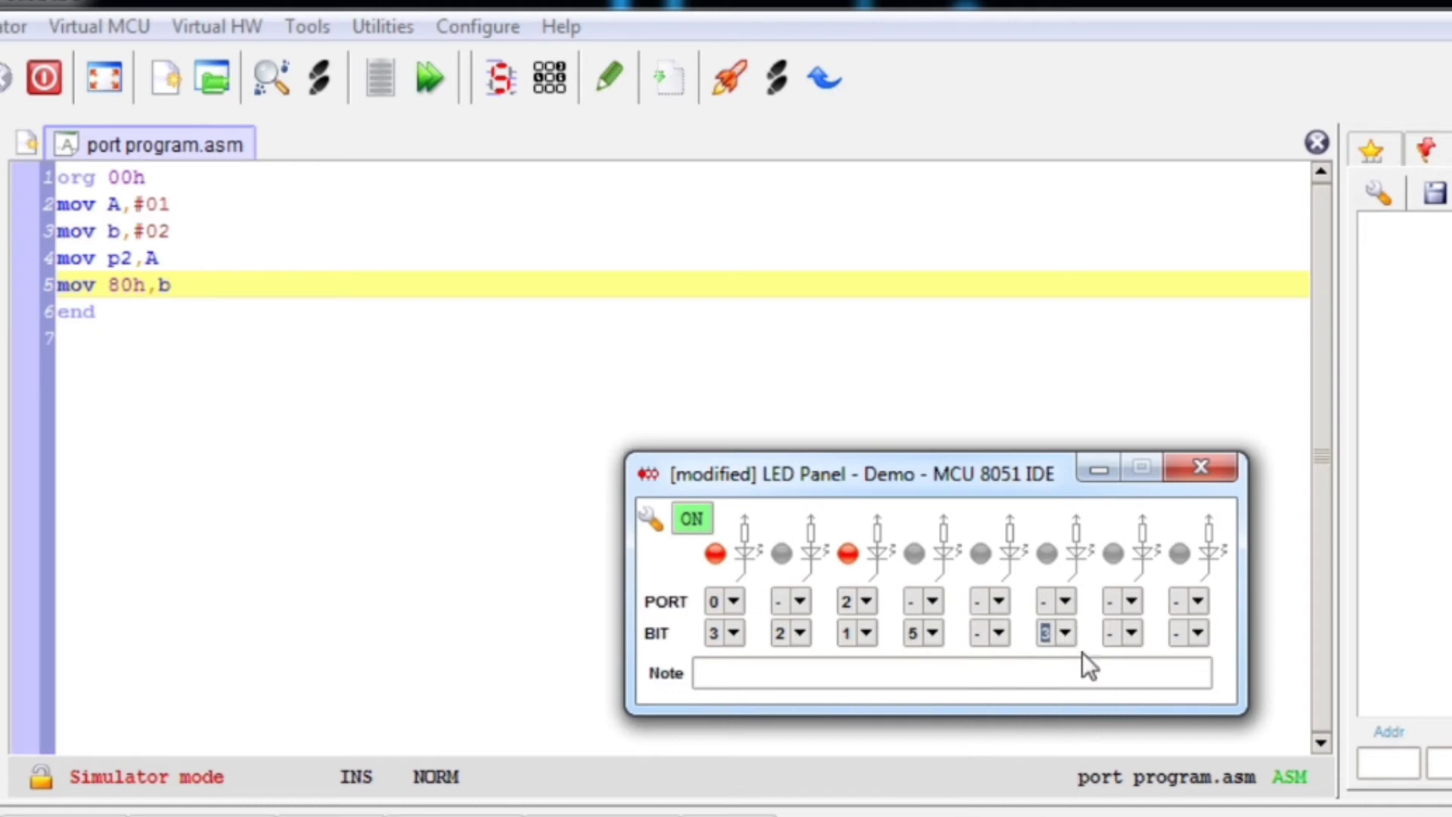
{"action": "left_click", "coordinate": [1132, 633]}
{"action": "left_click", "coordinate": [1194, 633]}
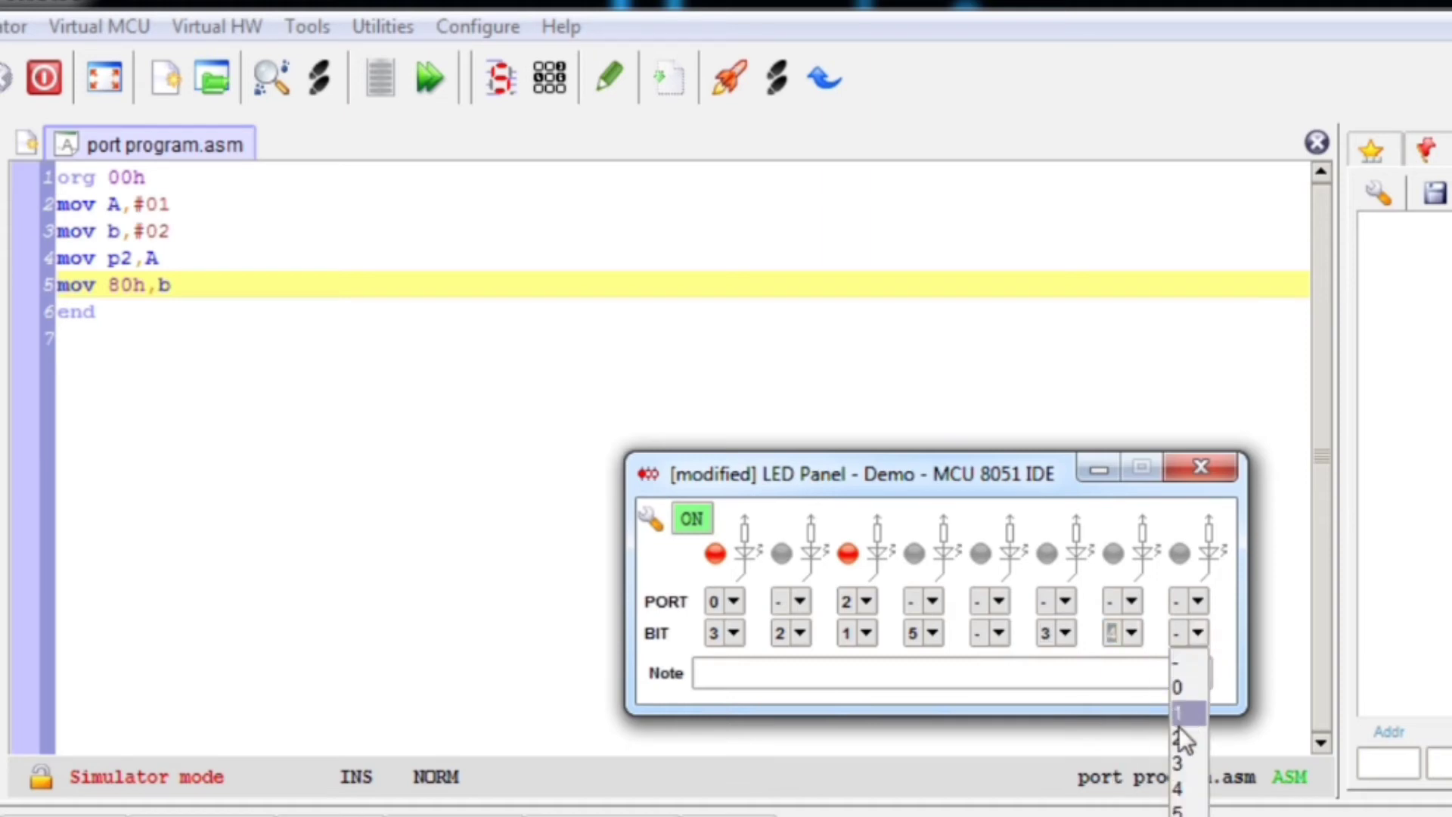
{"action": "left_click", "coordinate": [1179, 749]}
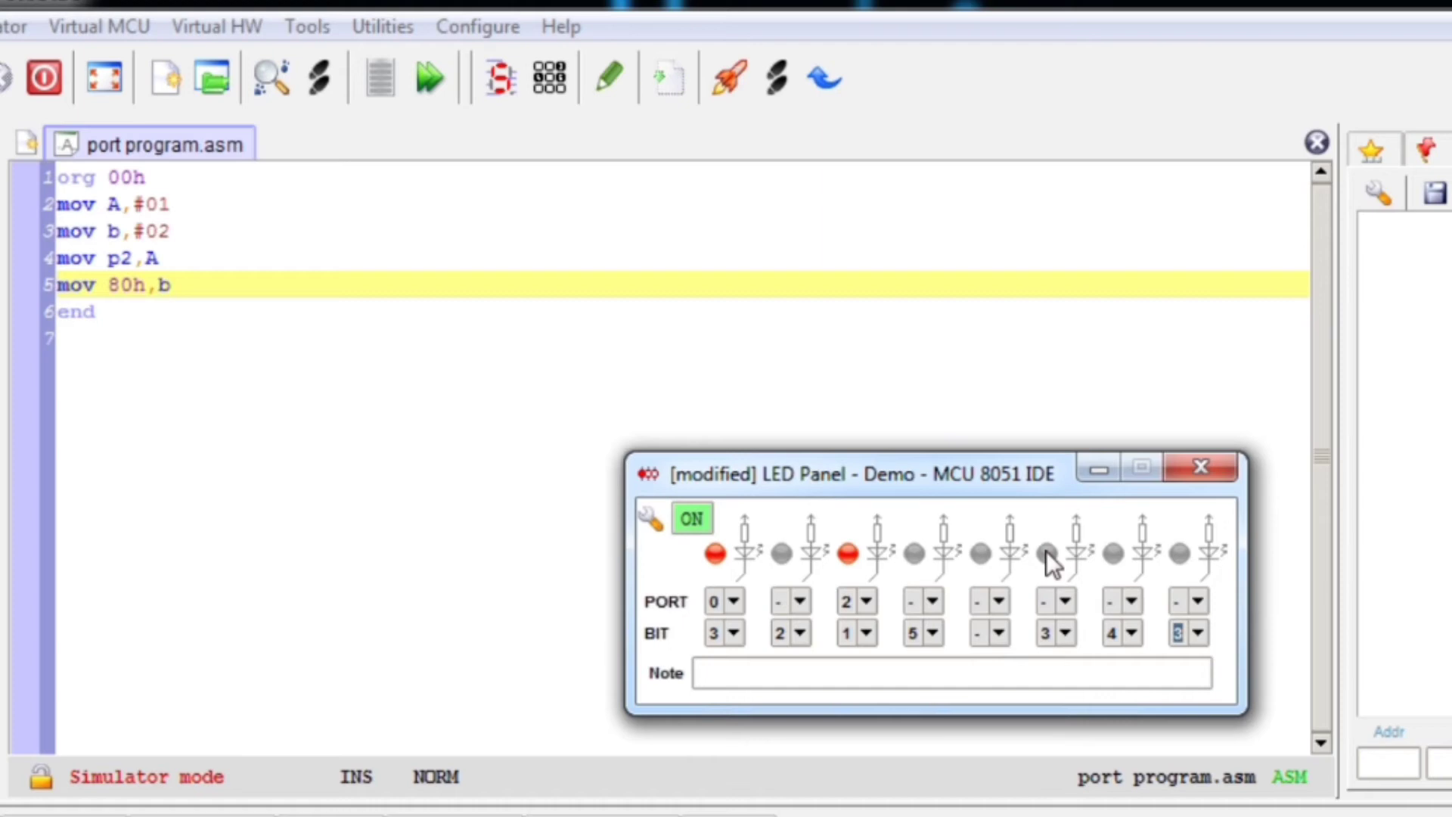
Step: Assign port 3 to the second LED and port 1 to the fourth LED
{"action": "left_click", "coordinate": [800, 600]}
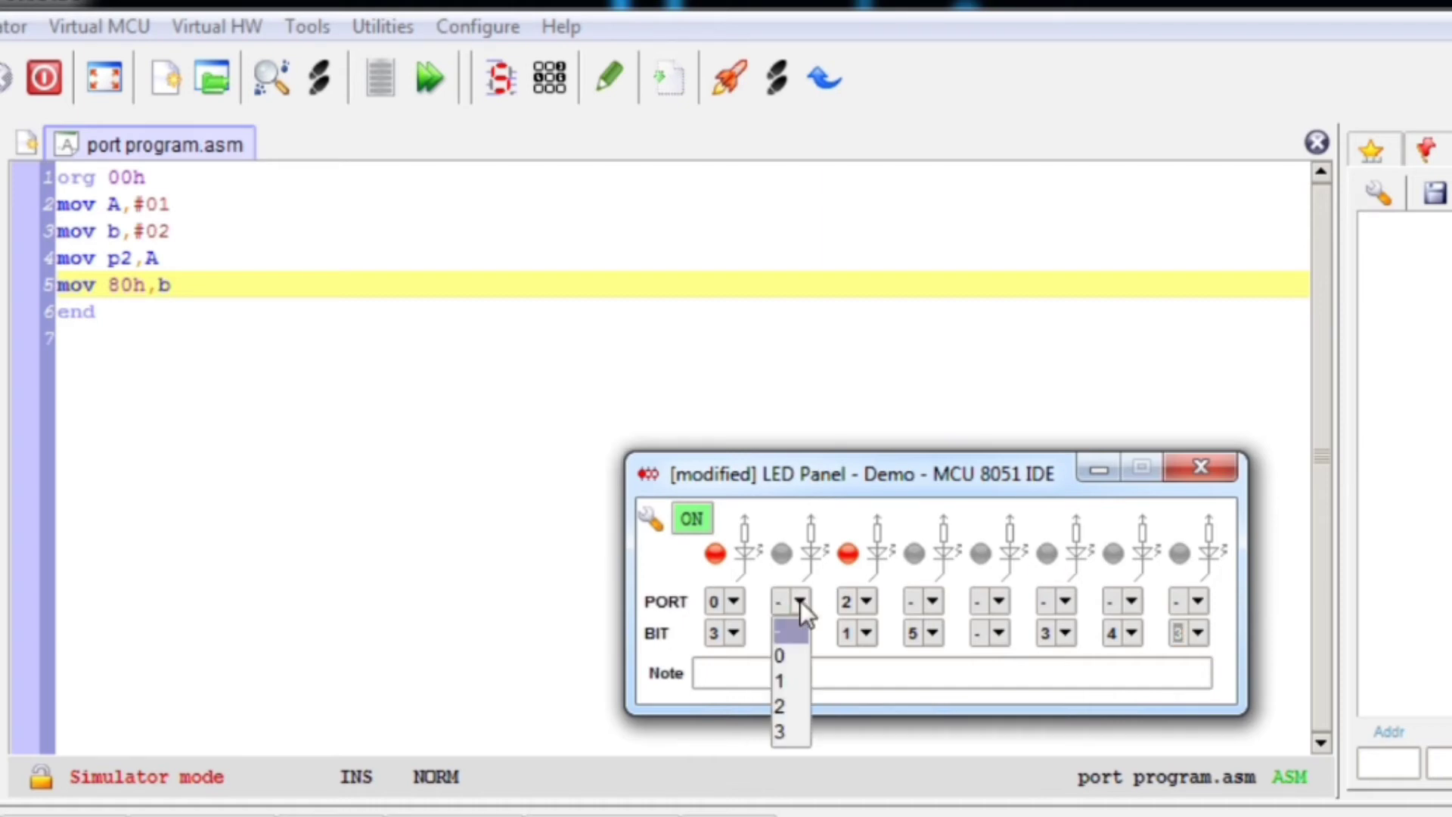
{"action": "left_click", "coordinate": [786, 727]}
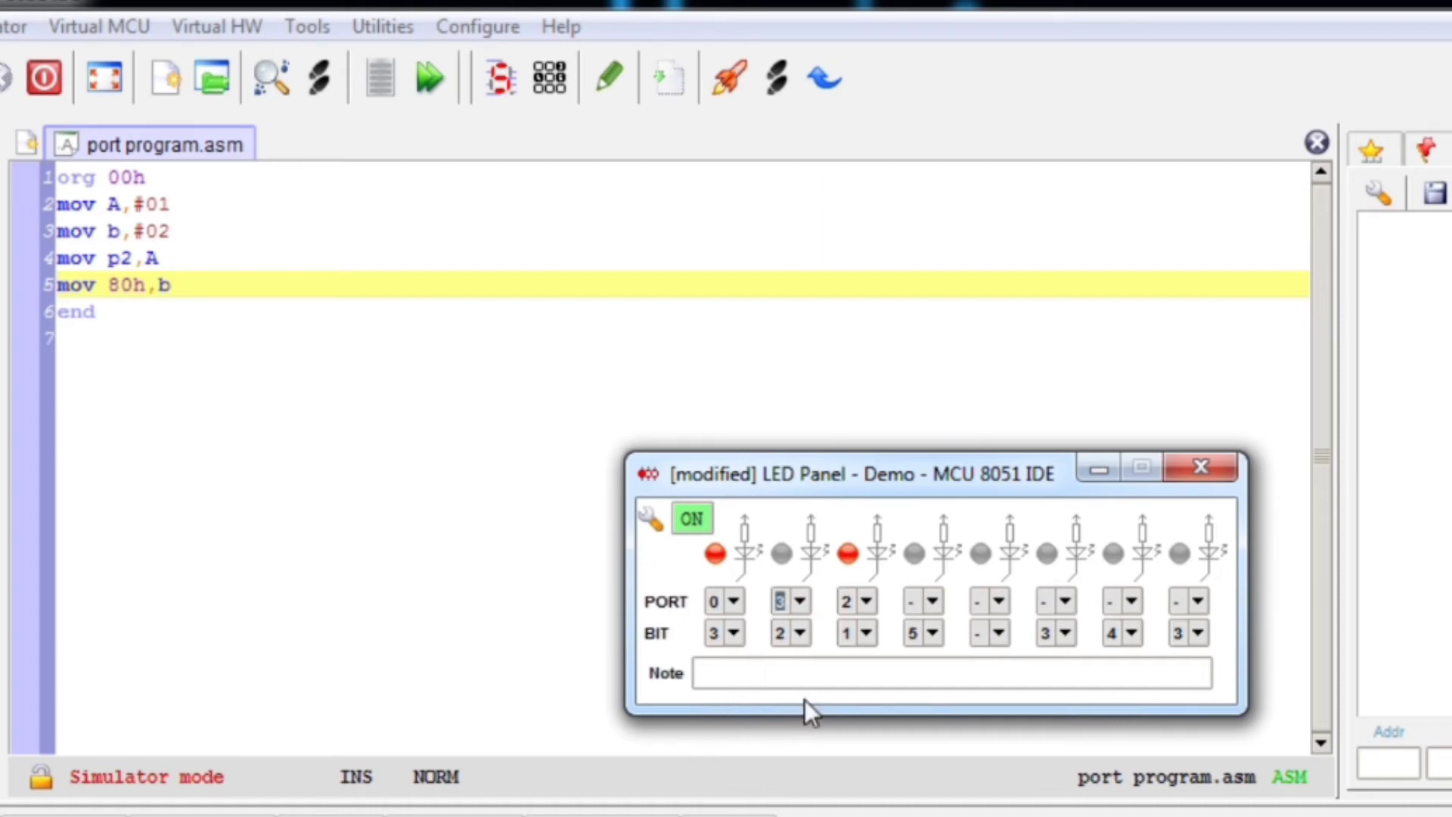
{"action": "left_click", "coordinate": [933, 600]}
{"action": "left_click", "coordinate": [926, 704]}
{"action": "left_click", "coordinate": [998, 600]}
Step: Cycle the first LED's bit on port 0 through 7 and 1 to bit 2, where it lights
{"action": "left_click", "coordinate": [733, 633]}
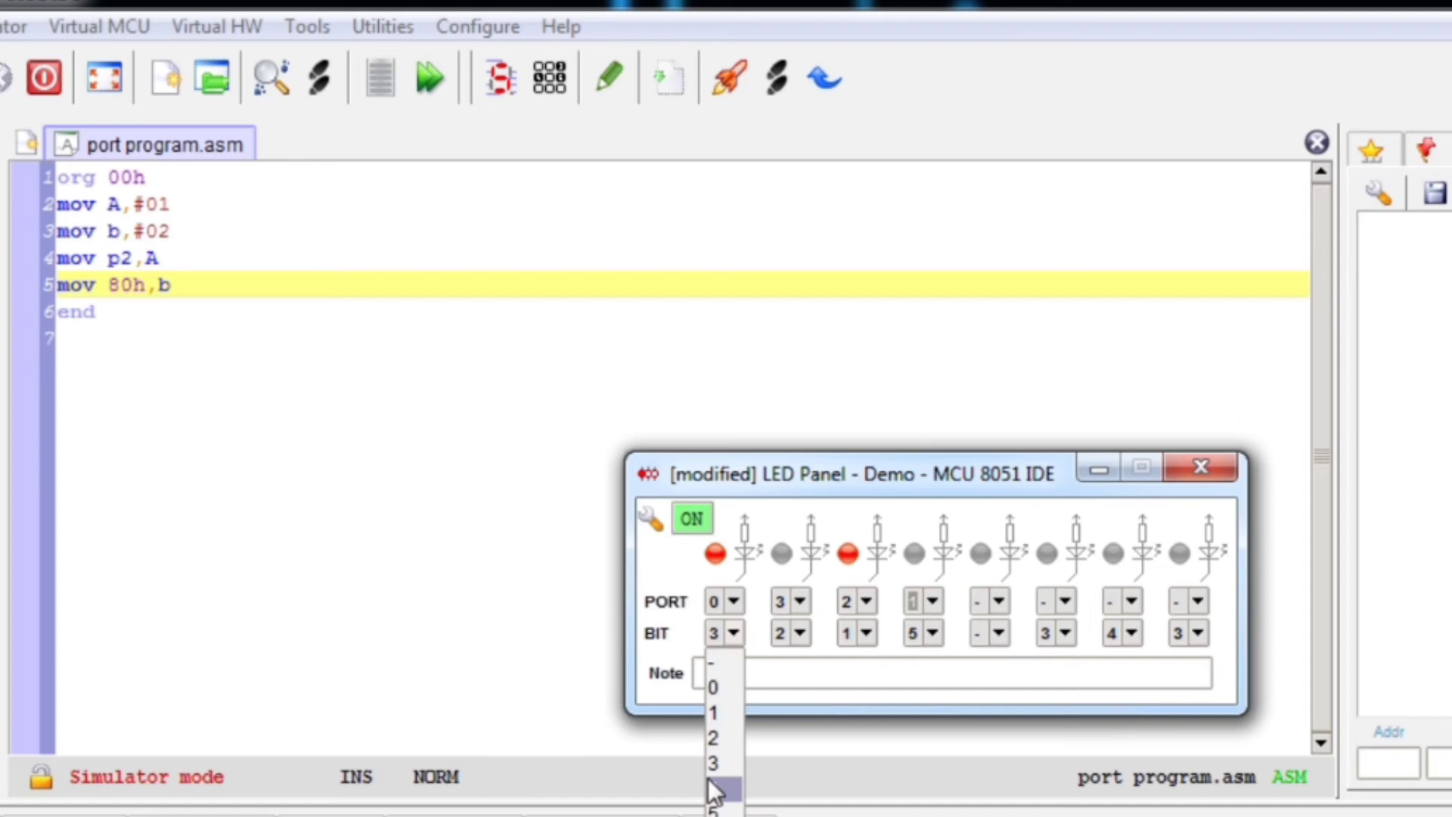
{"action": "left_click", "coordinate": [712, 686]}
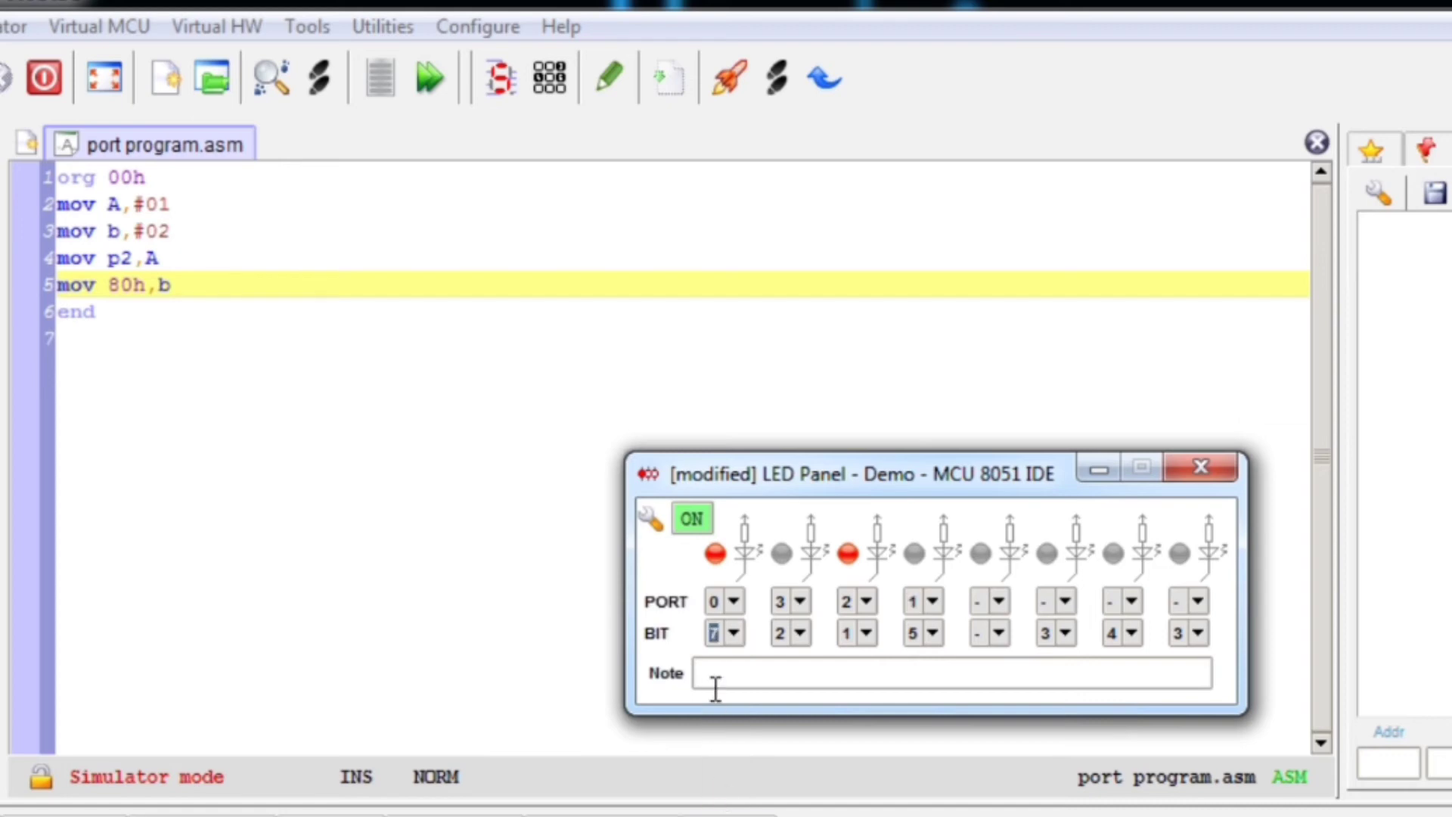
{"action": "left_click", "coordinate": [733, 633]}
{"action": "left_click", "coordinate": [716, 801]}
{"action": "left_click", "coordinate": [732, 633]}
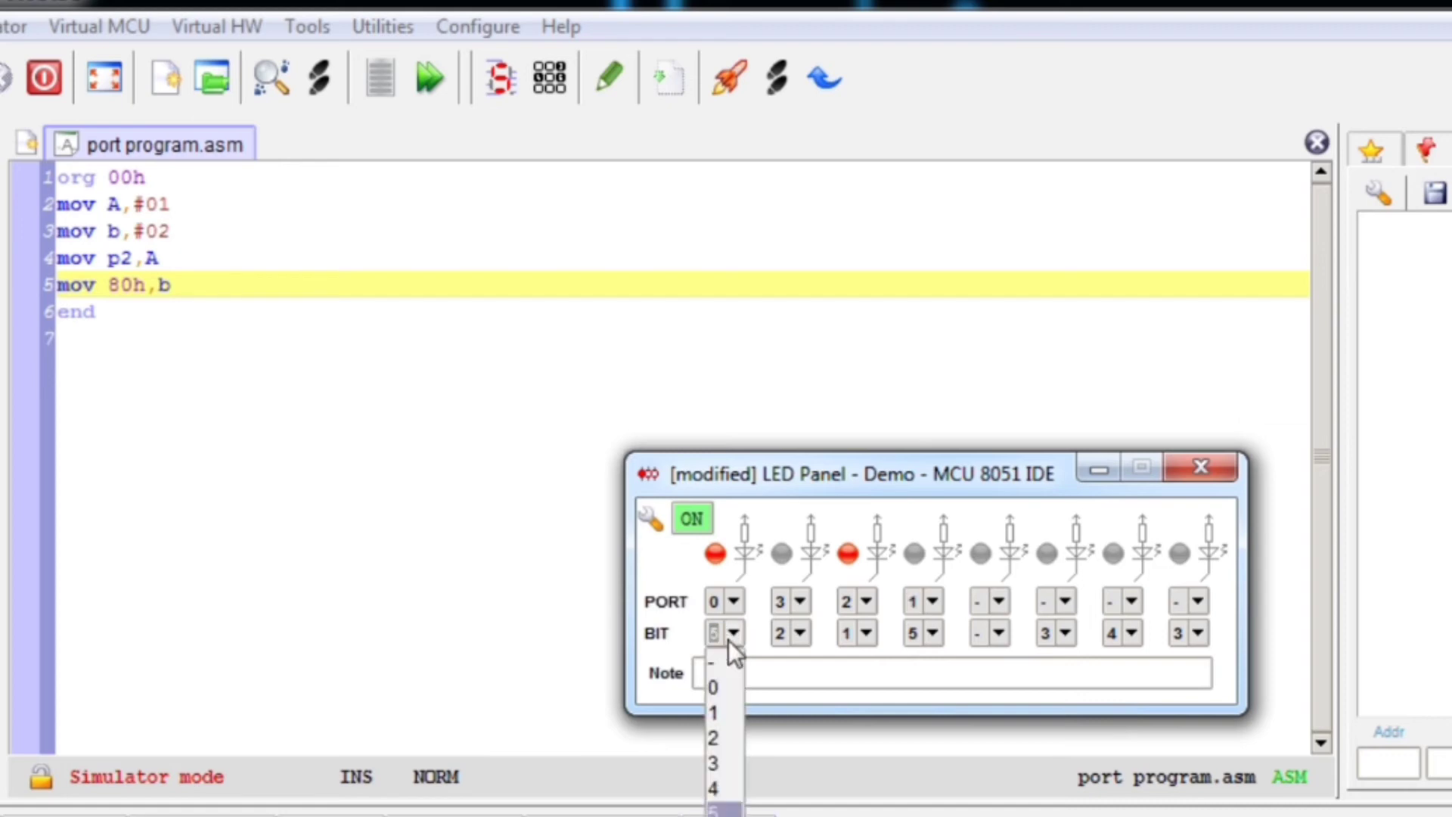
{"action": "left_click", "coordinate": [718, 714]}
{"action": "left_click", "coordinate": [734, 634]}
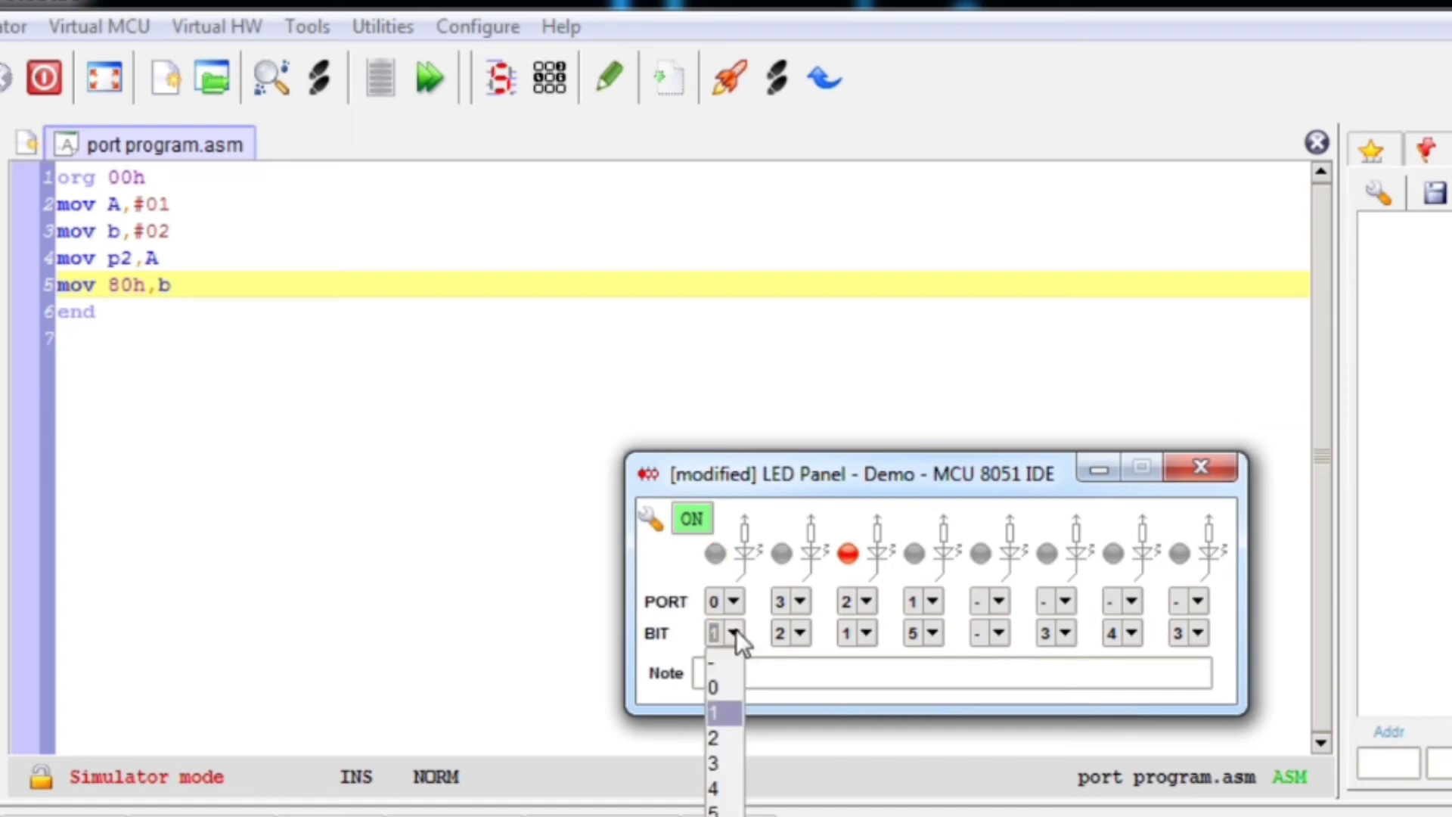
{"action": "left_click", "coordinate": [724, 738]}
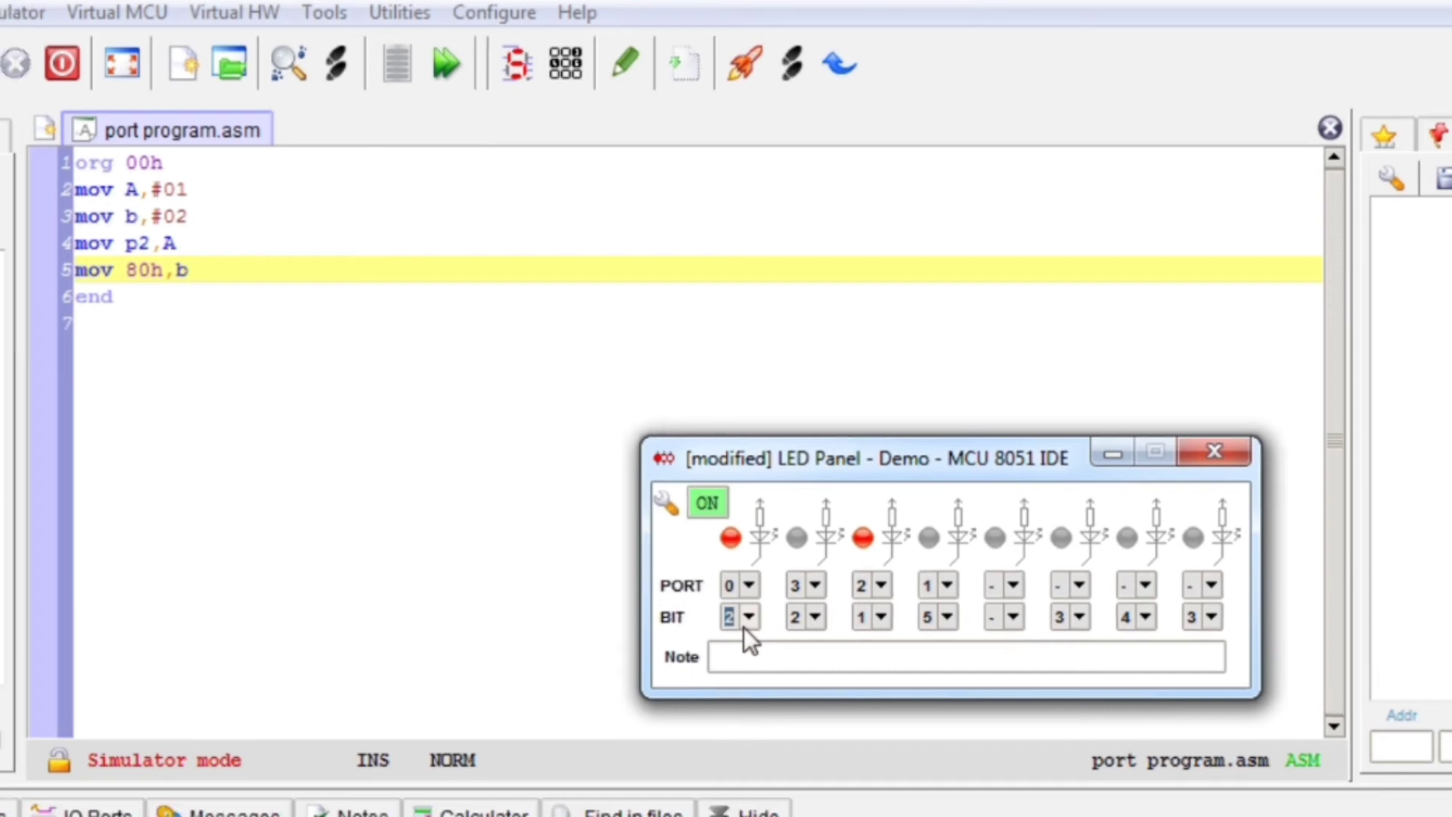
Step: Change the first LED to port 0 bit 0, then bit 1, which turns it off
{"action": "left_click", "coordinate": [733, 632]}
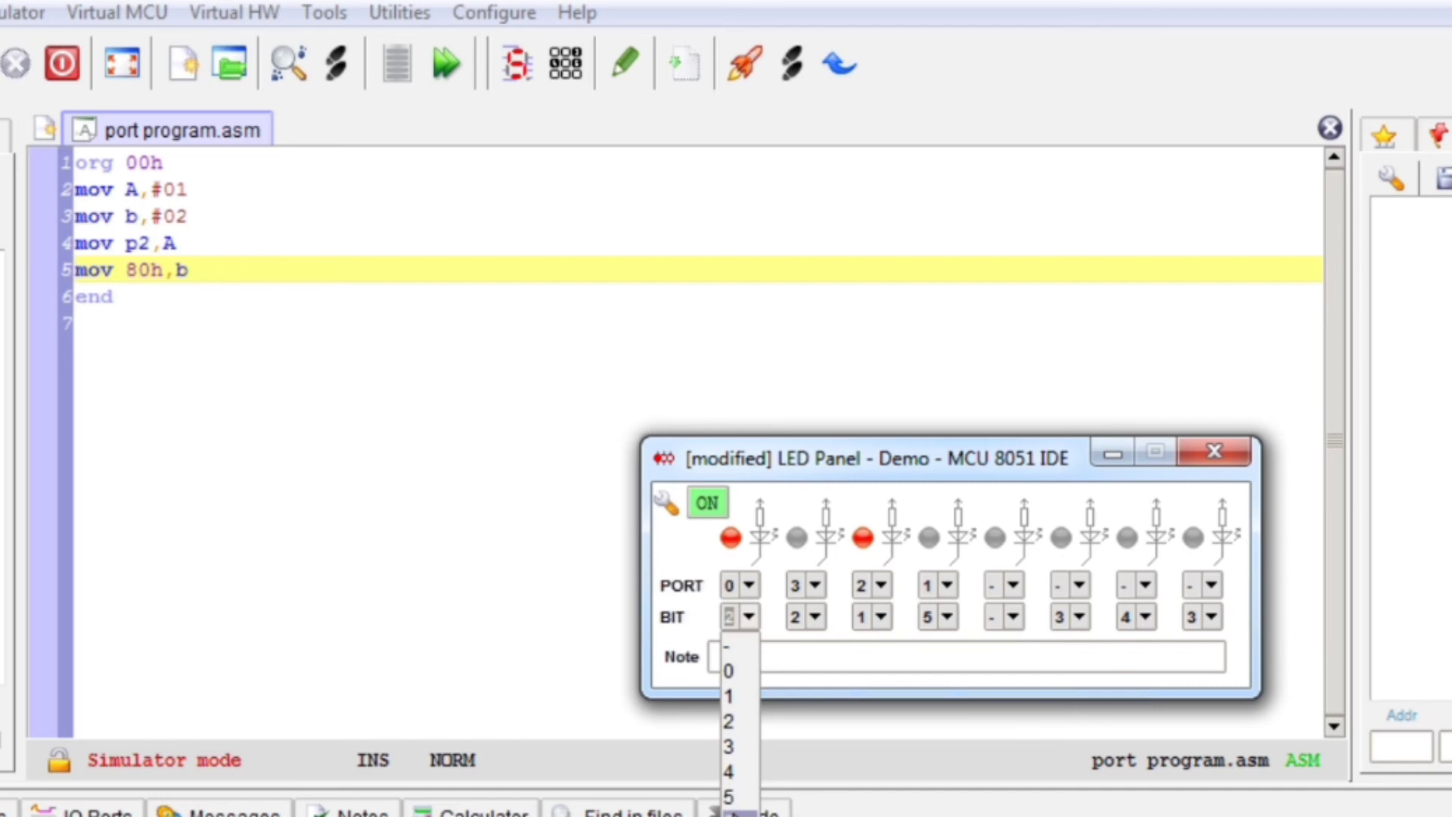
{"action": "left_click", "coordinate": [744, 666]}
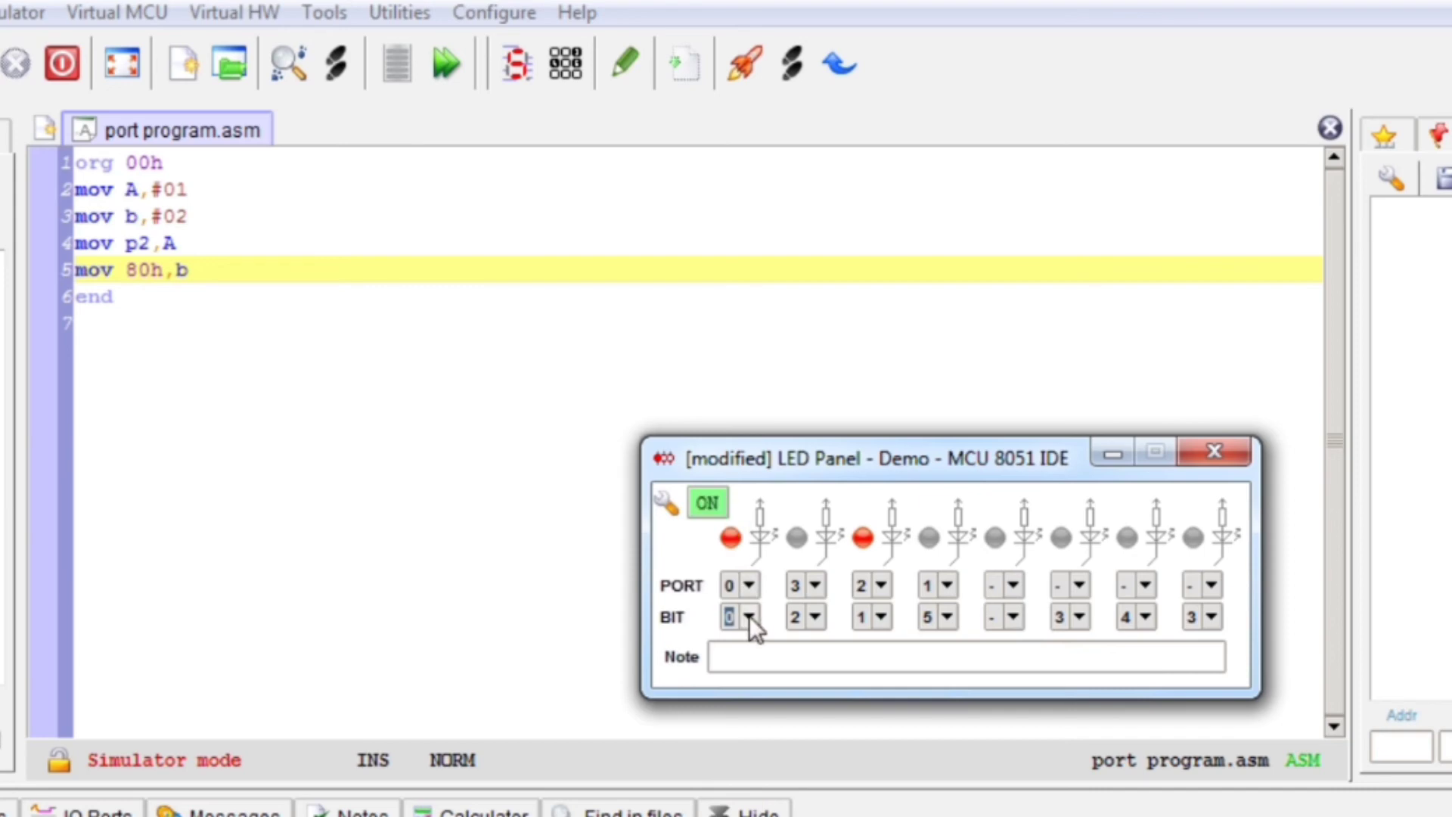
{"action": "left_click", "coordinate": [749, 616]}
{"action": "left_click", "coordinate": [738, 693]}
Step: Check the p2,A and A,#01 operands in the editor, then return to the LED panel
{"action": "double_click", "coordinate": [147, 244]}
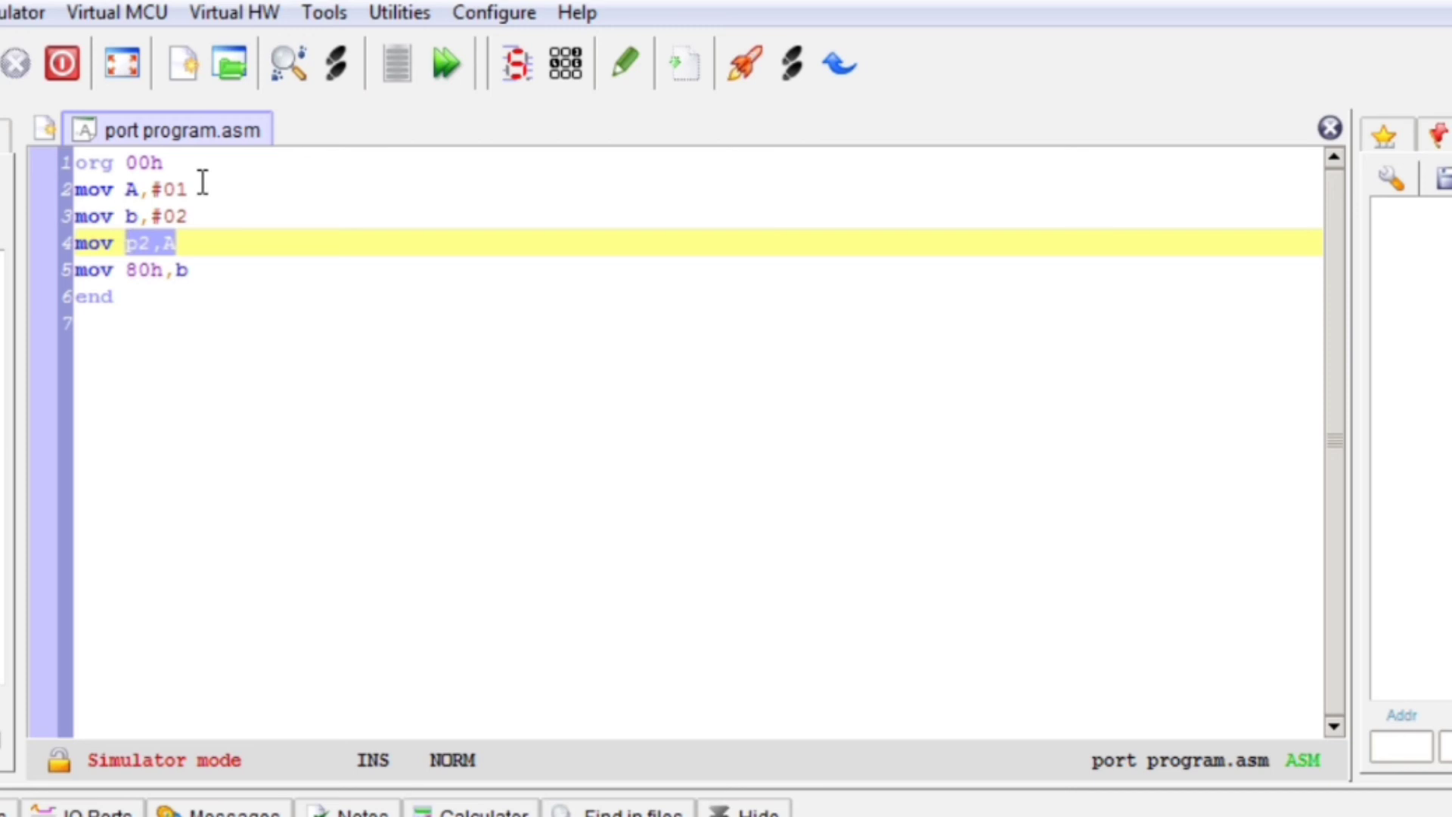
{"action": "left_click_drag", "start_coordinate": [201, 188], "coordinate": [127, 190]}
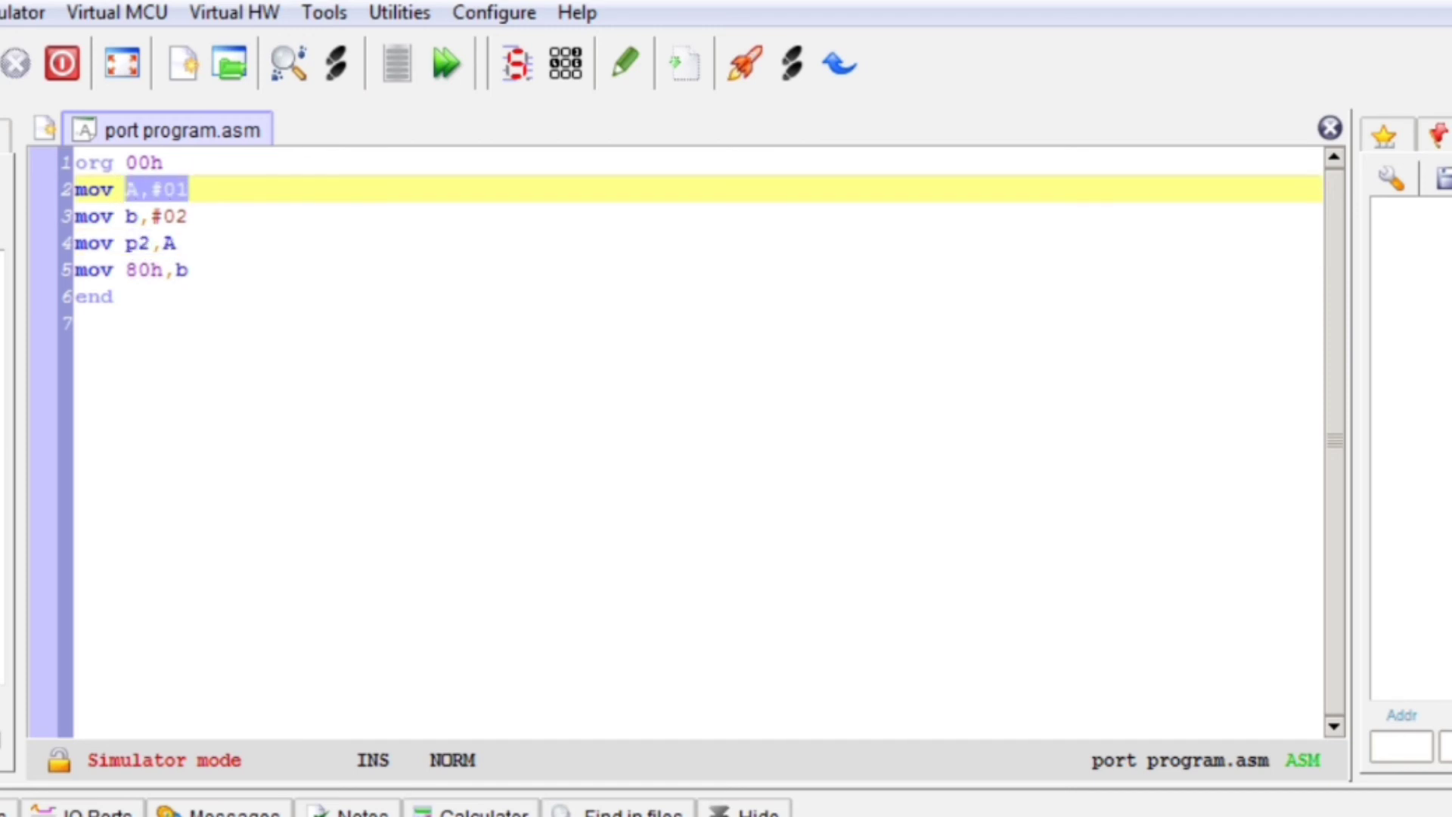
{"action": "key", "text": "alt+Tab"}
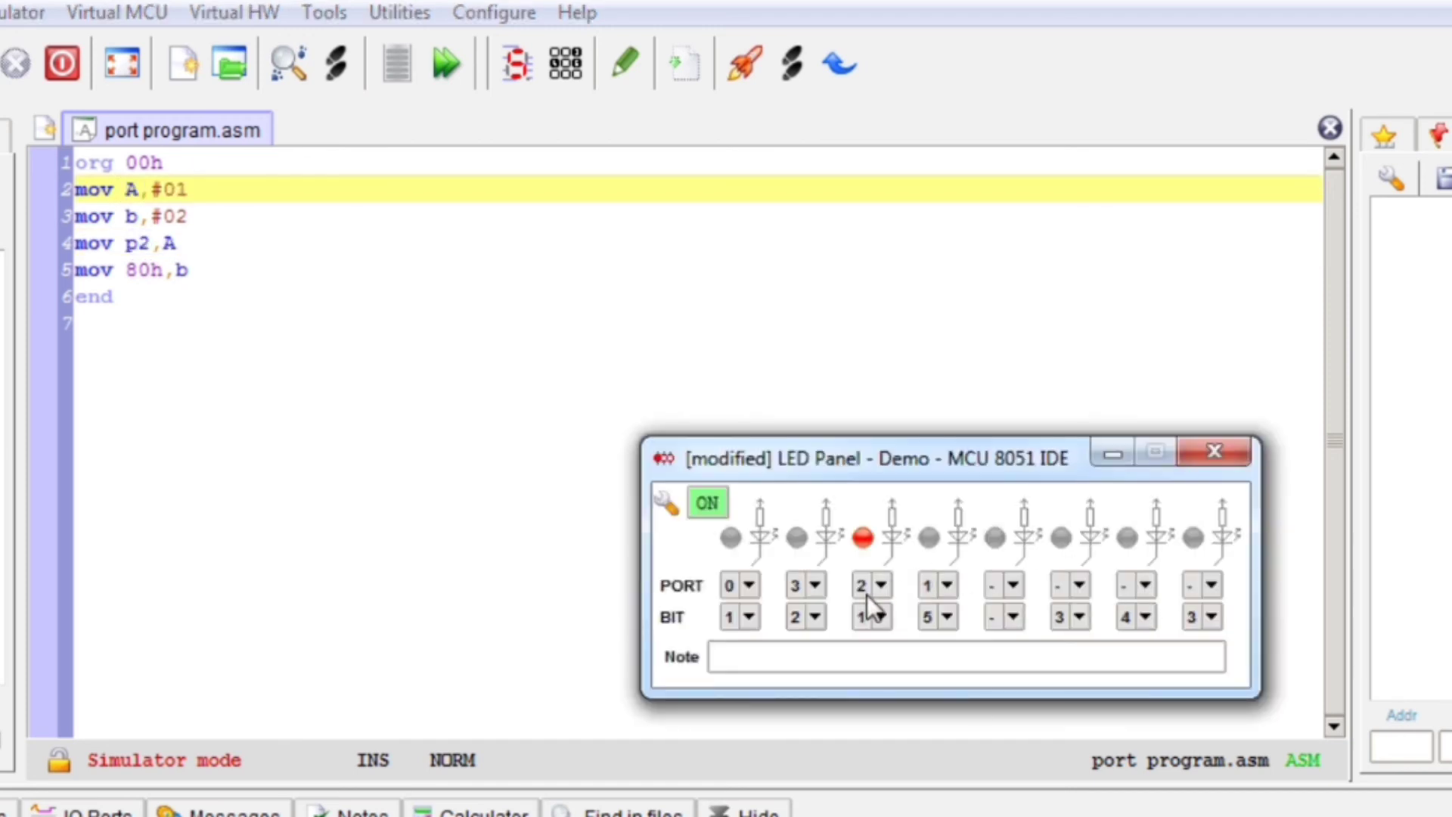
Step: Cycle the third LED's bit on port 2 through 2 and 3 to bit 0, leaving it dark
{"action": "left_click", "coordinate": [882, 616]}
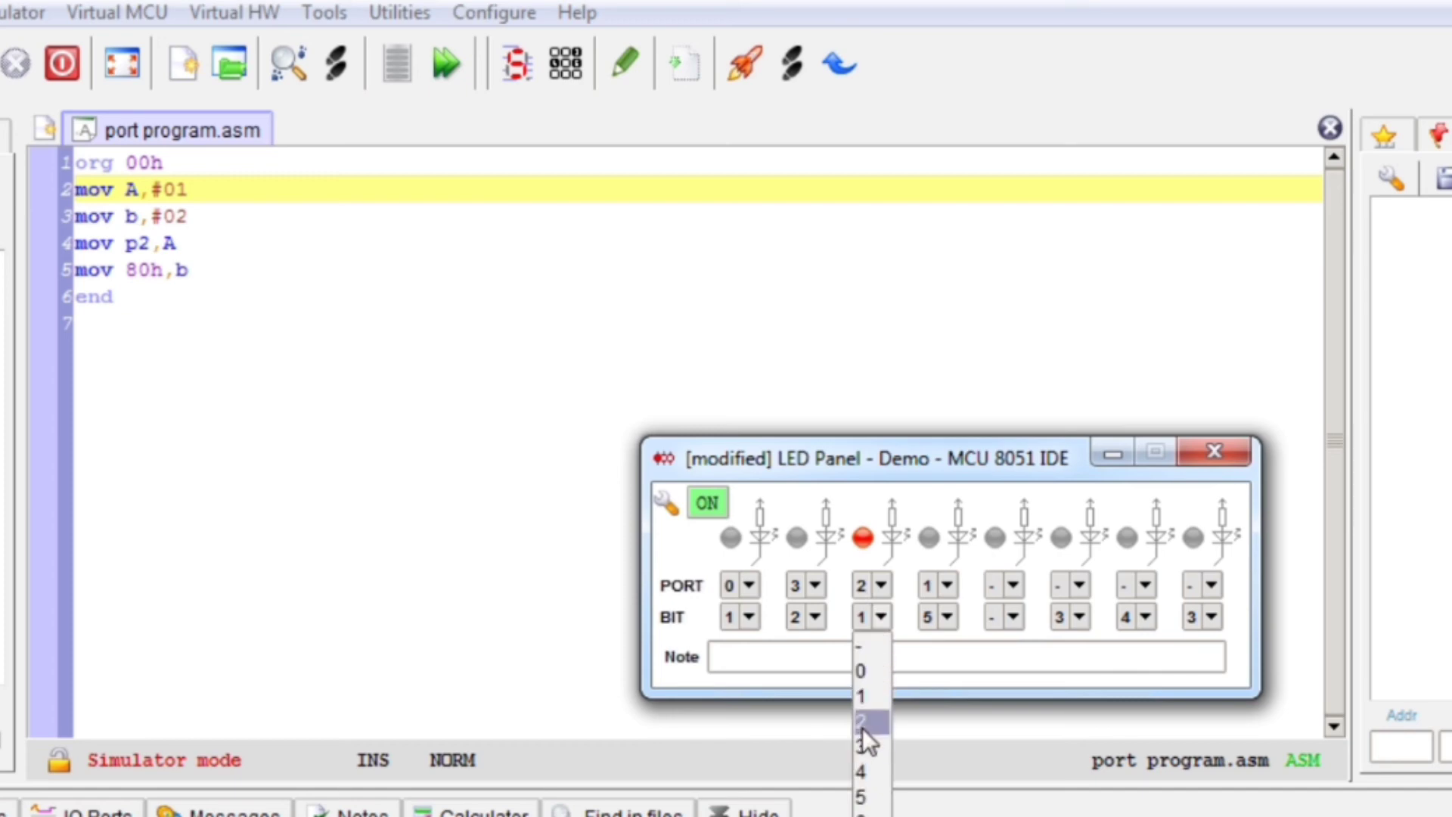
{"action": "left_click", "coordinate": [871, 726]}
{"action": "left_click", "coordinate": [882, 617]}
{"action": "left_click", "coordinate": [872, 748]}
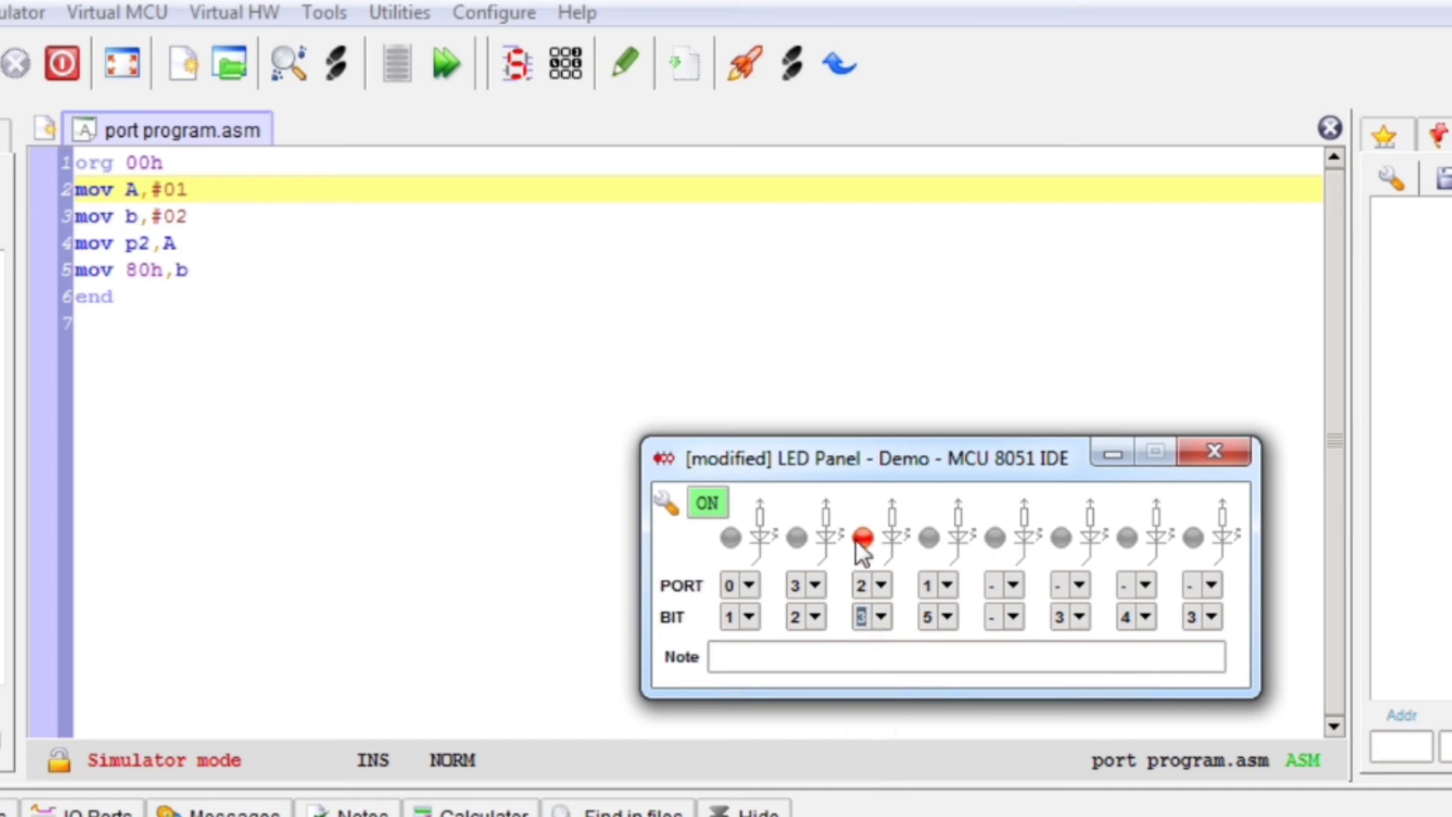
{"action": "left_click", "coordinate": [881, 616]}
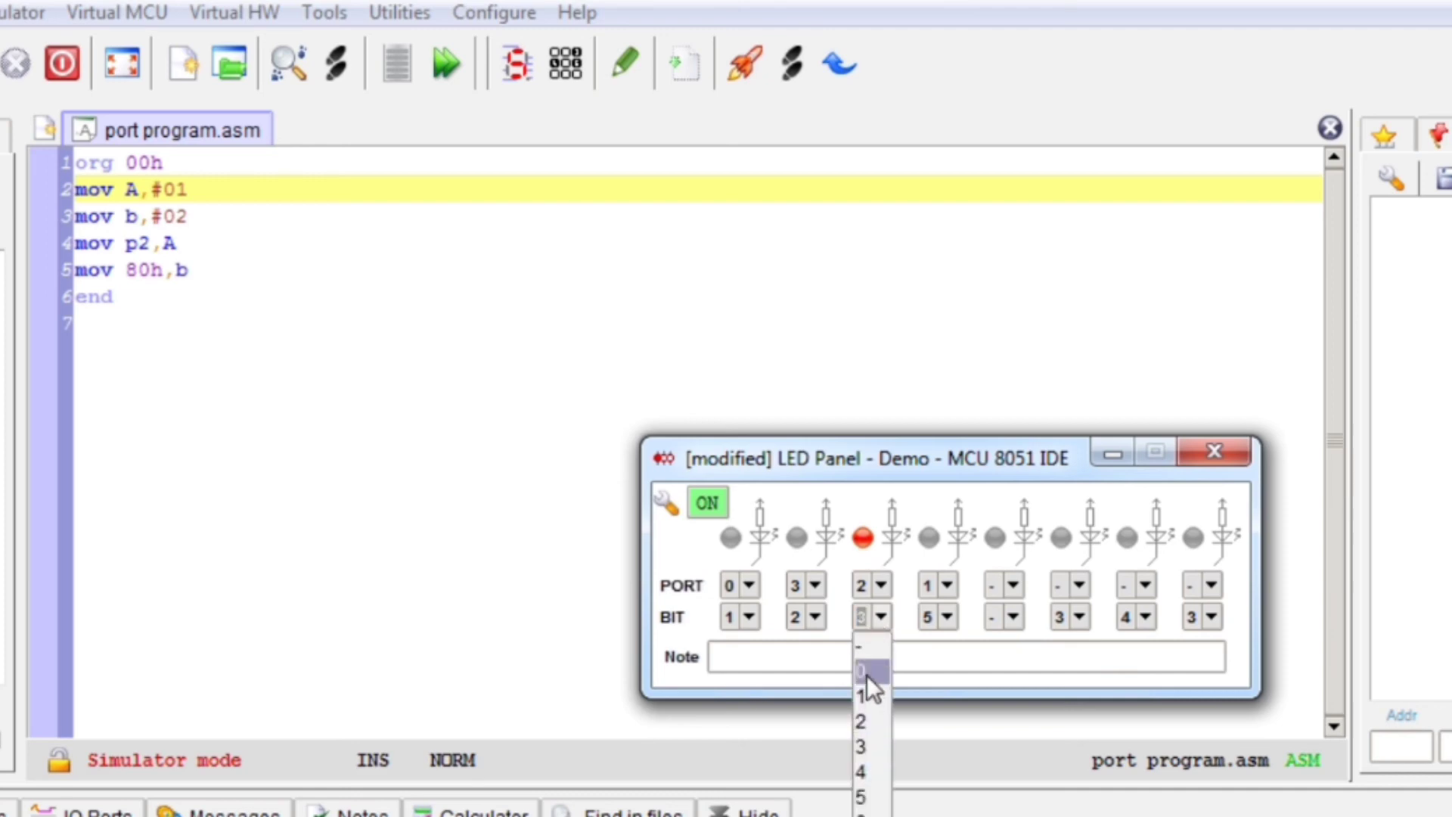
{"action": "left_click", "coordinate": [867, 675]}
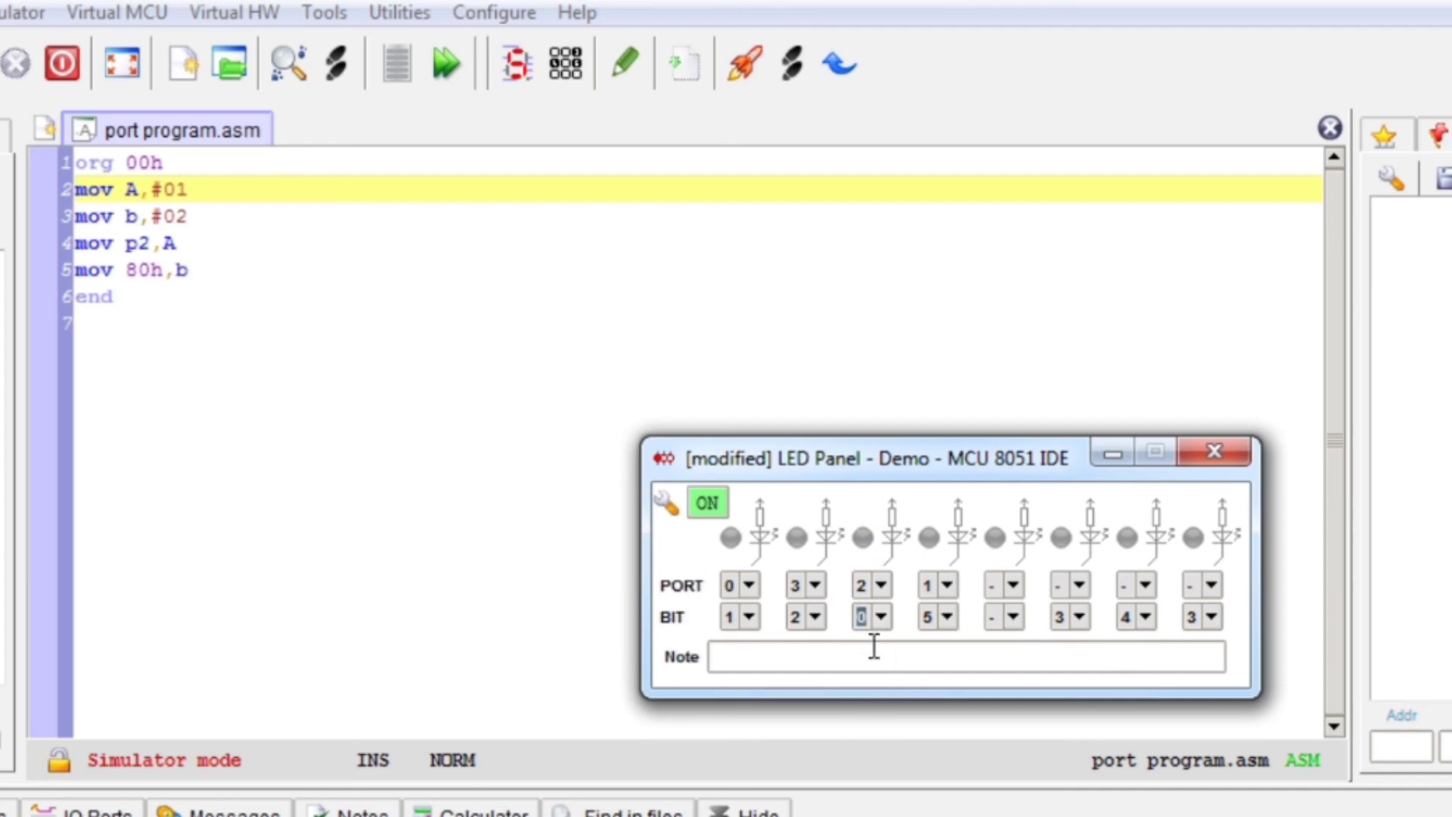